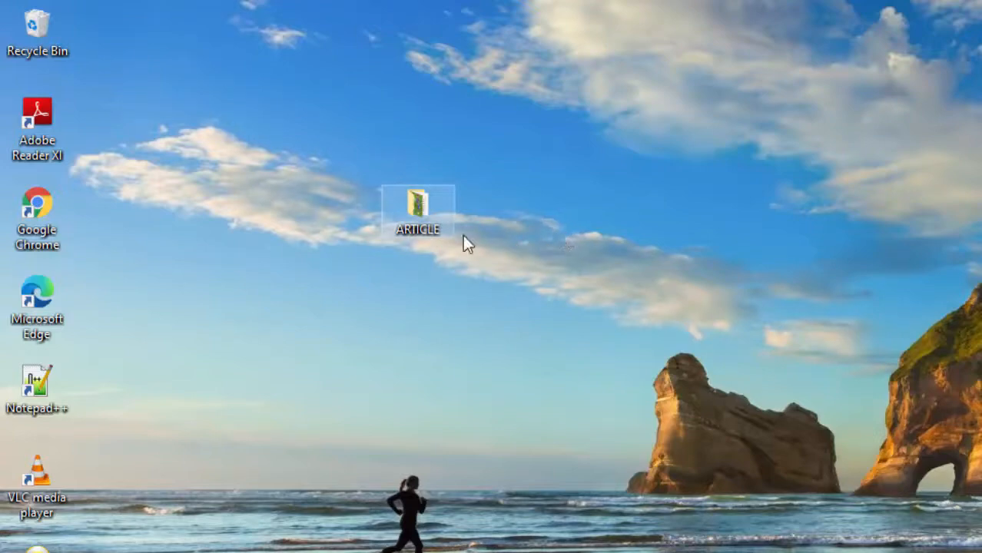
Step: Open the DRAFT document from the ARTICLE folder on the desktop
double_click(422, 207)
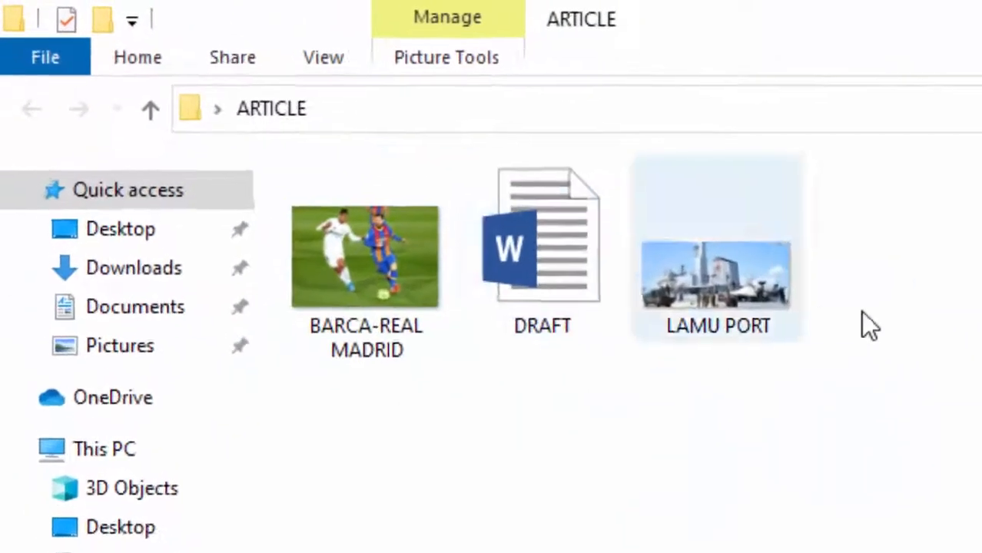
click(538, 256)
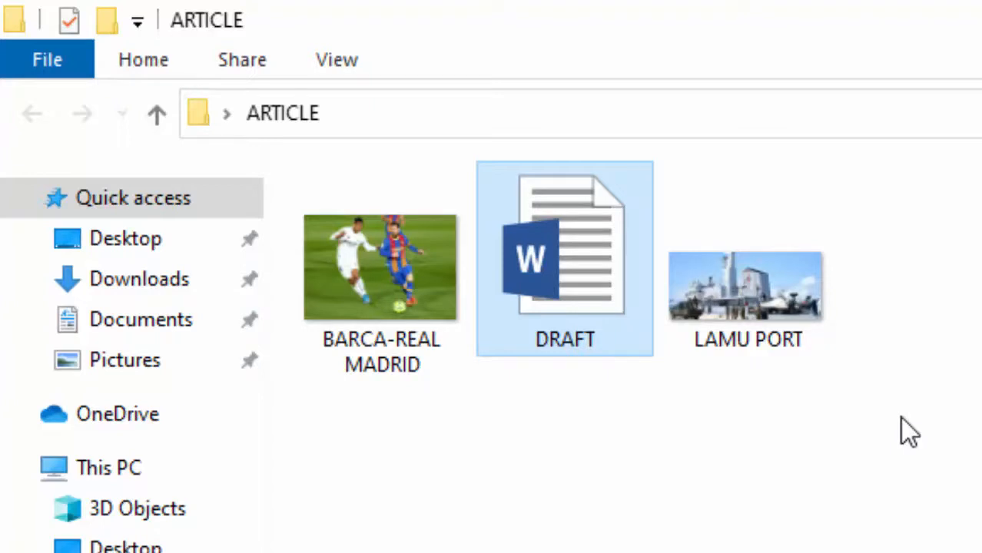
click(733, 314)
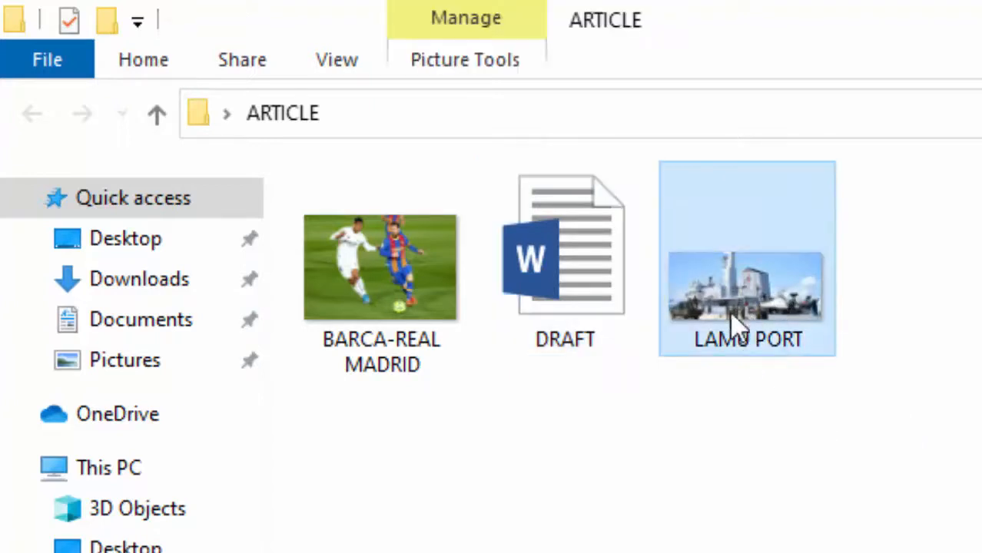
click(394, 309)
click(900, 284)
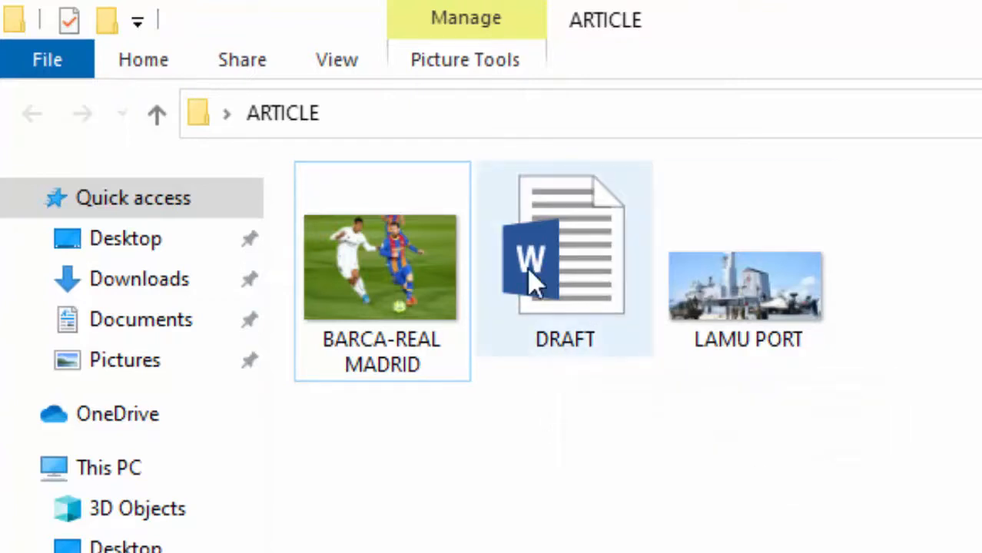
click(560, 274)
double_click(564, 273)
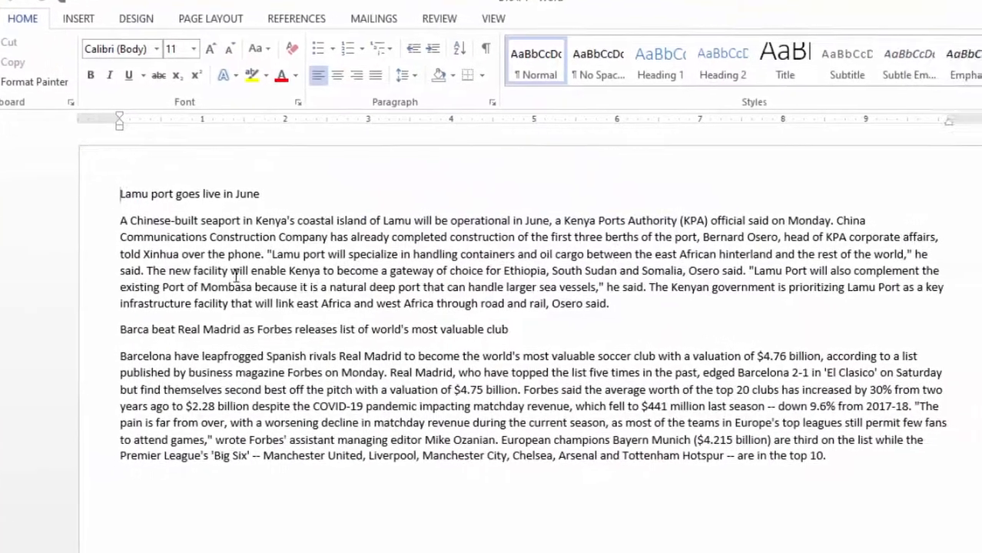
Step: Capitalize "east" in the last line of the Lamu port paragraph so it reads "East Africa"
scroll(294, 288, down, 3)
scroll(197, 266, down, 2)
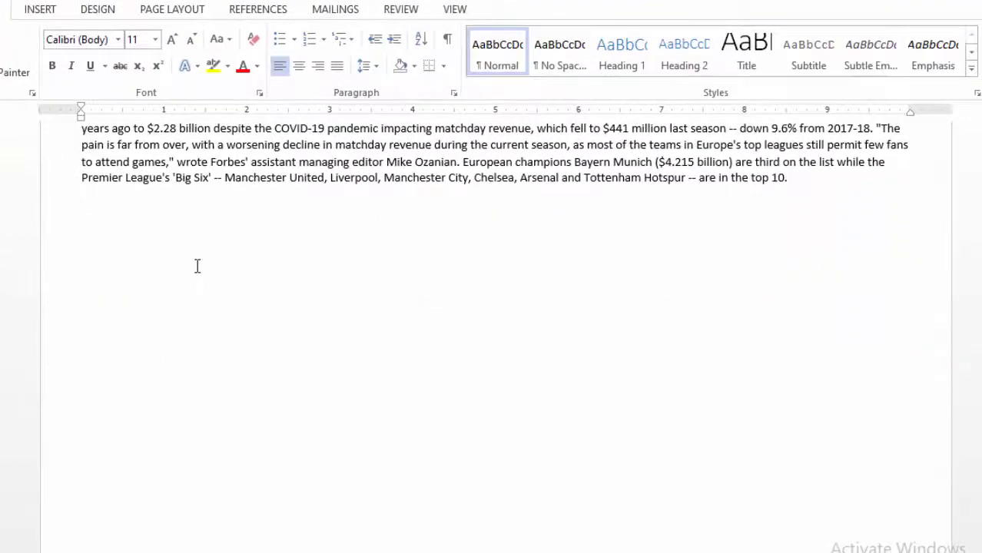
scroll(197, 265, up, 5)
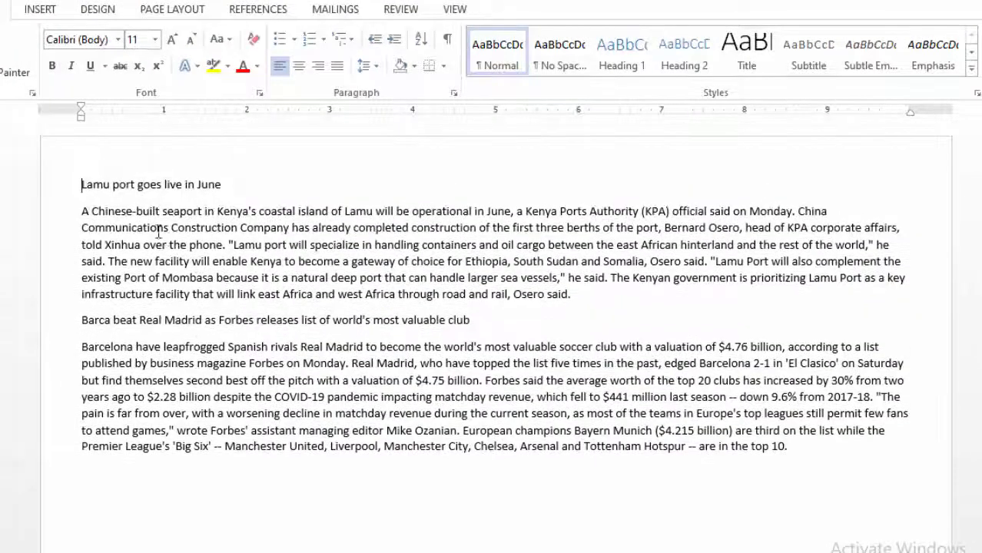
scroll(647, 277, down, 1)
scroll(648, 278, up, 1)
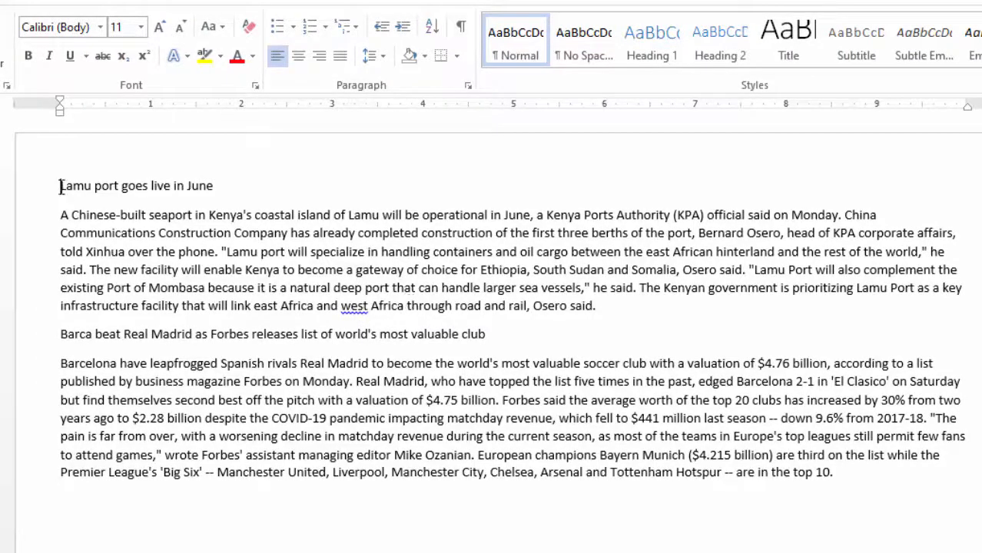
click(245, 216)
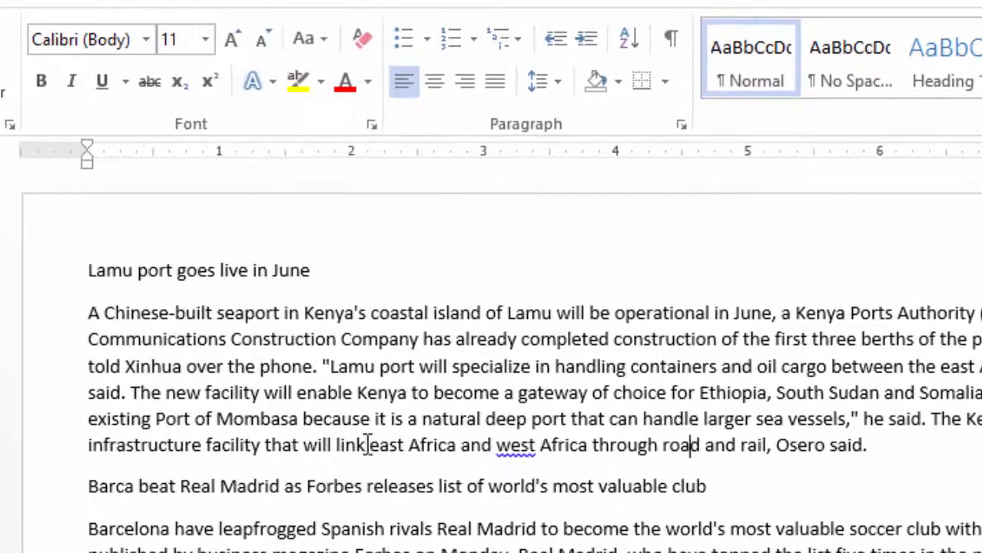
drag(373, 446, 434, 471)
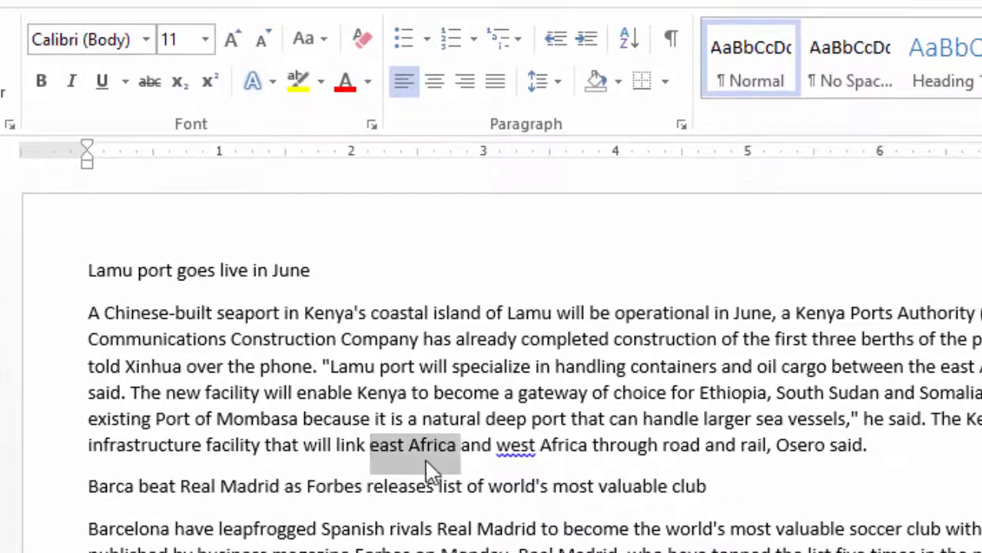
click(381, 445)
click(380, 446)
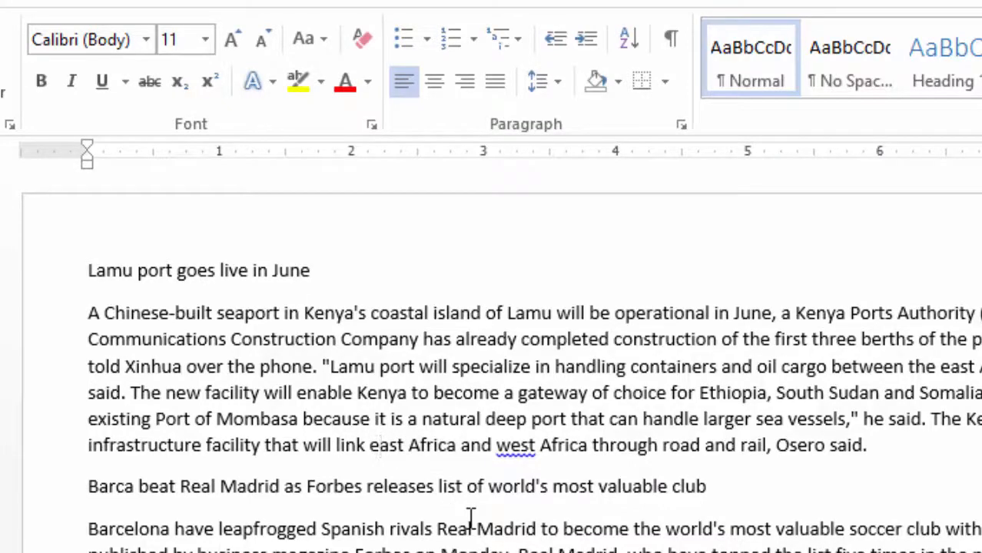
key(BackSpace)
text(E)
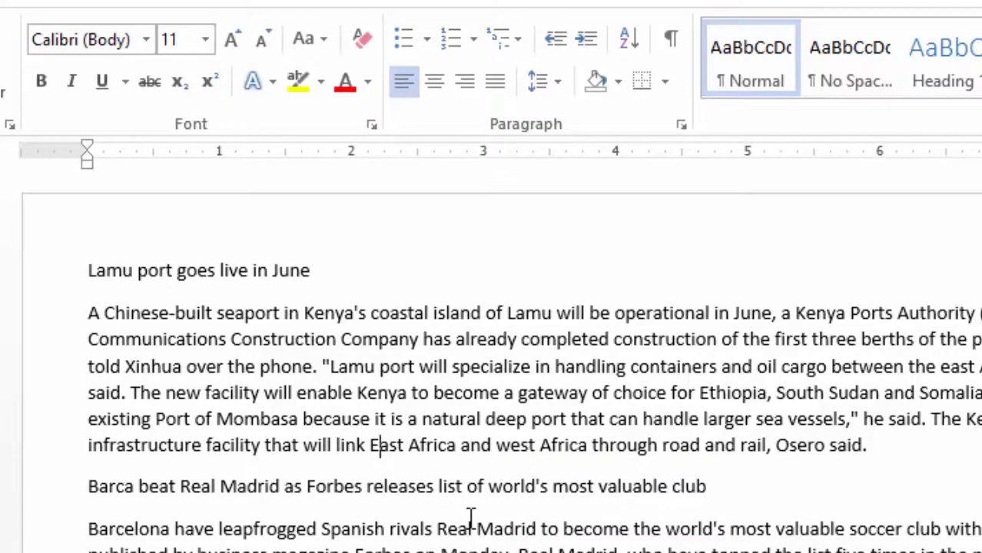
Step: Capitalize "west" in the same line of the Lamu port paragraph so it reads "West Africa"
click(567, 492)
click(511, 447)
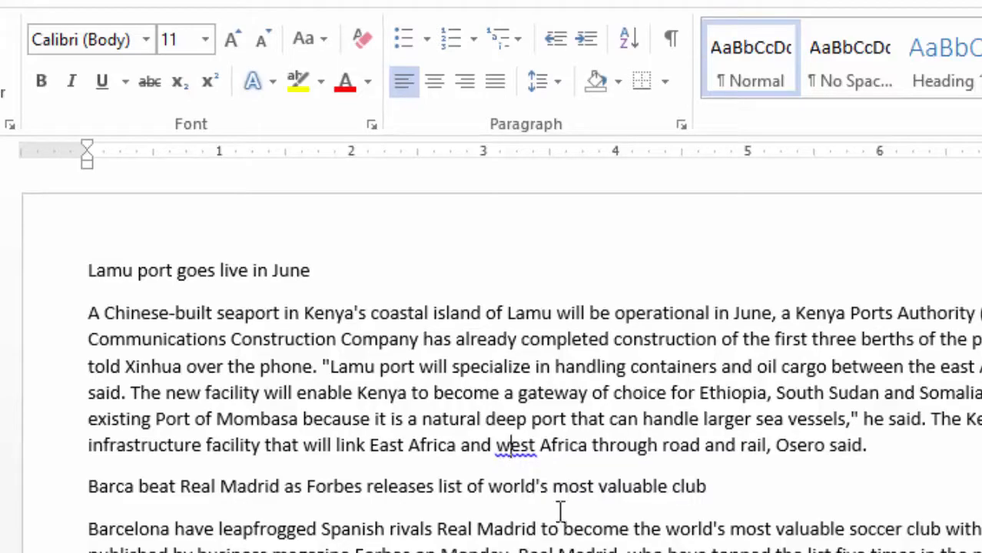
key(BackSpace)
text(W)
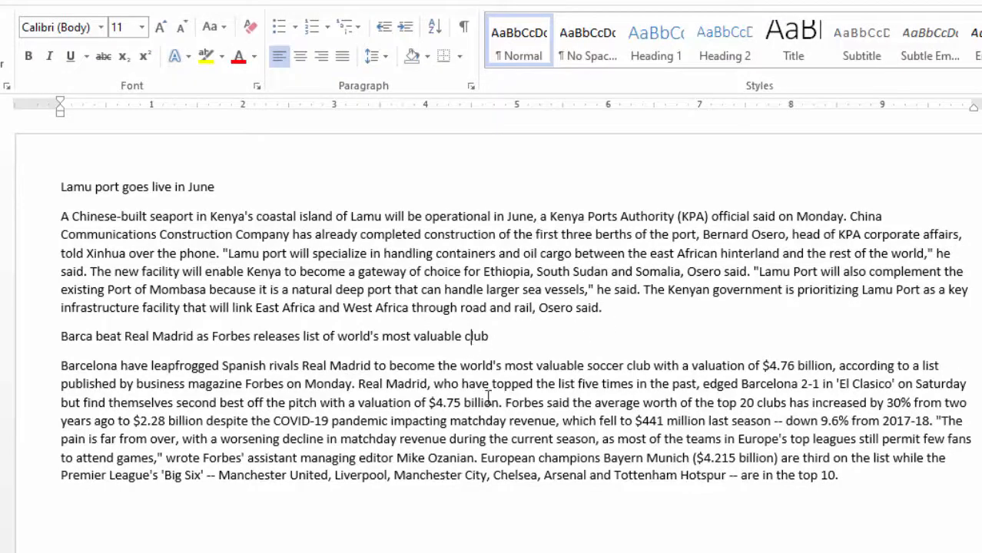
scroll(526, 439, down, 2)
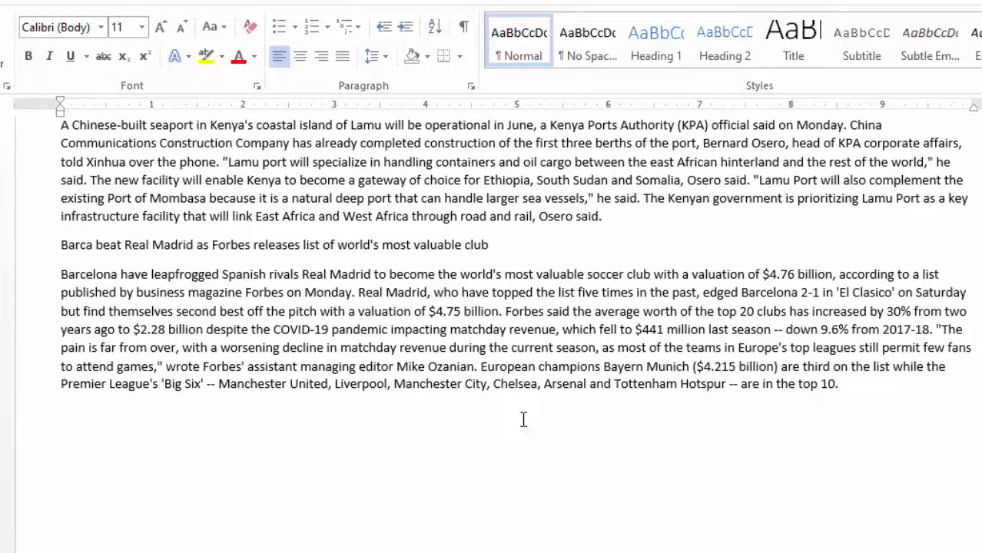
scroll(387, 366, up, 2)
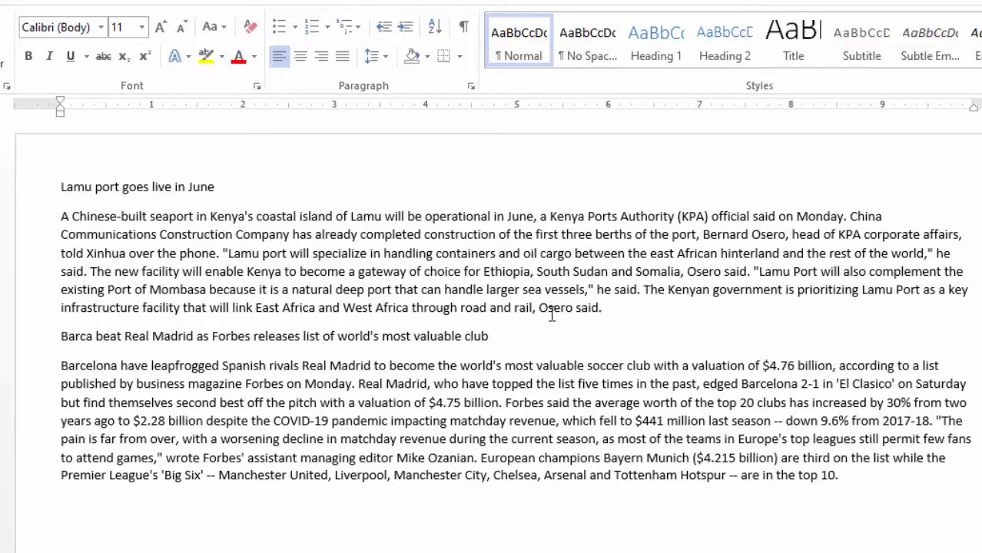
double_click(261, 305)
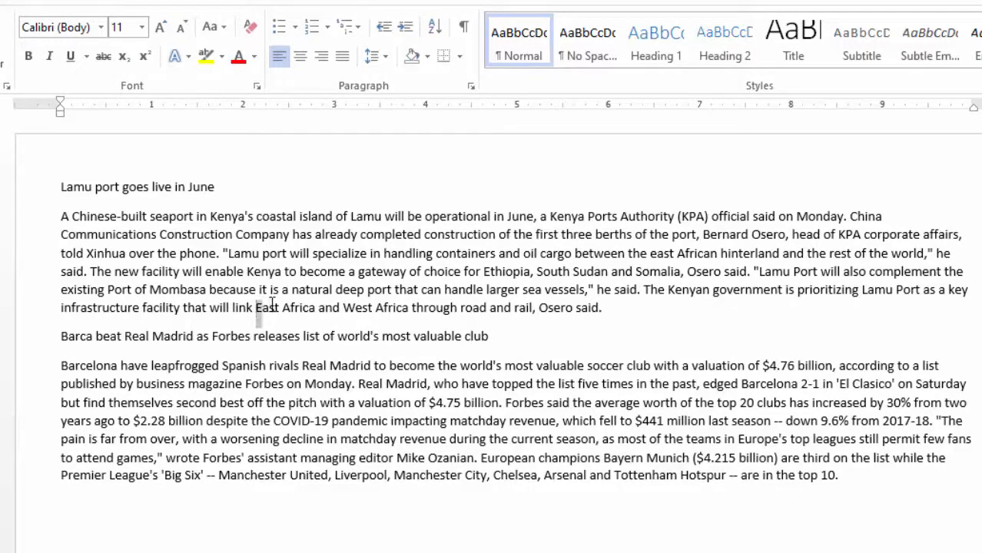
double_click(355, 307)
click(607, 337)
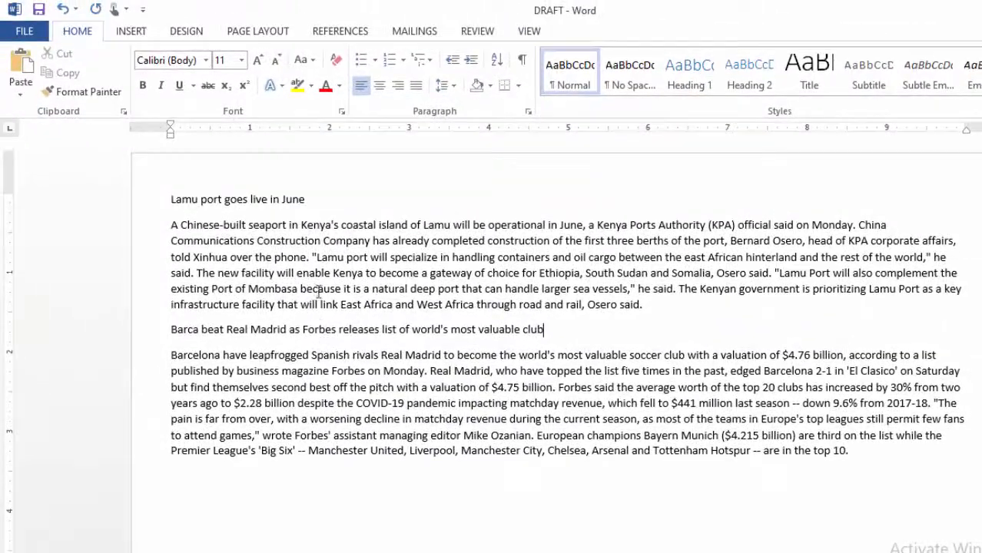
Step: Change the document's page orientation to Portrait
scroll(313, 276, down, 5)
scroll(309, 262, up, 5)
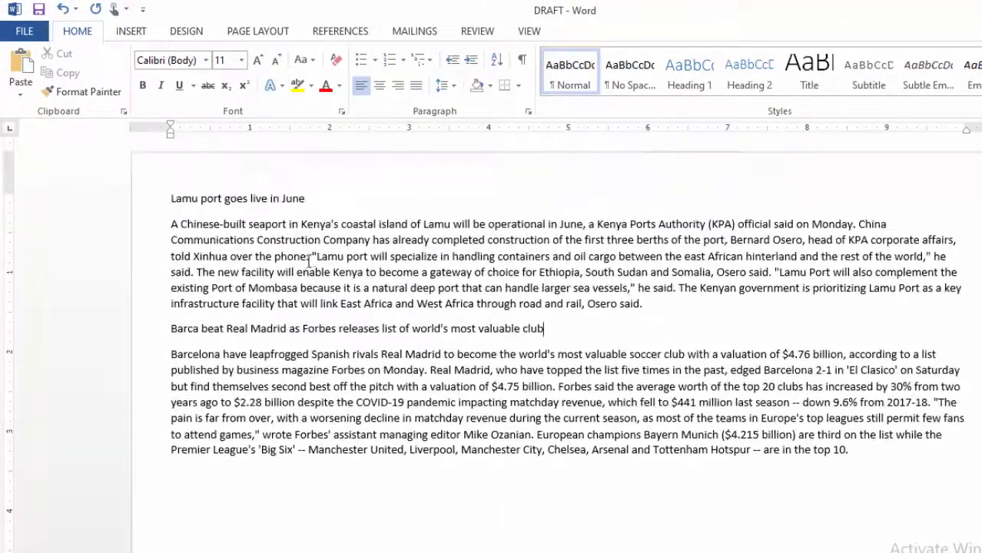
scroll(556, 218, down, 2)
scroll(555, 219, up, 2)
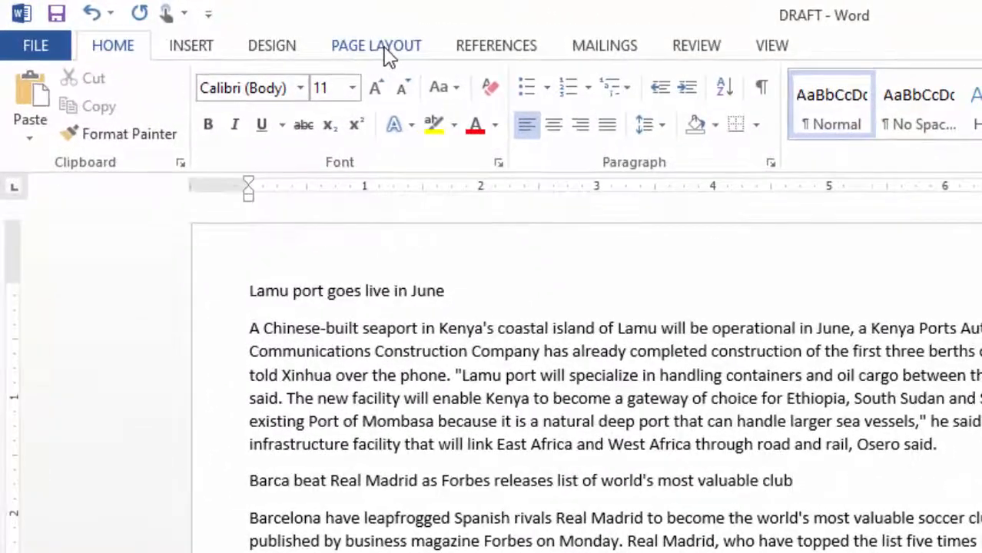
click(386, 49)
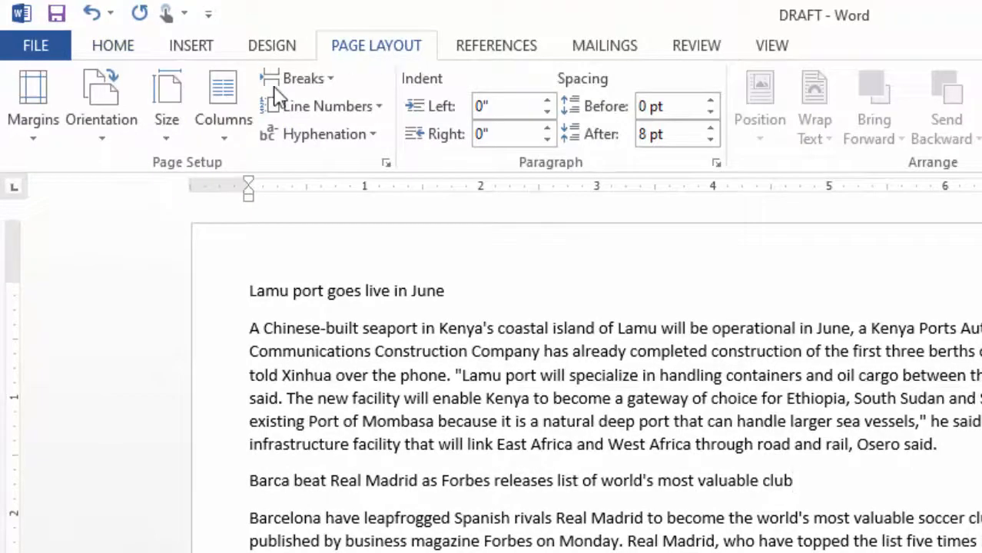
click(98, 131)
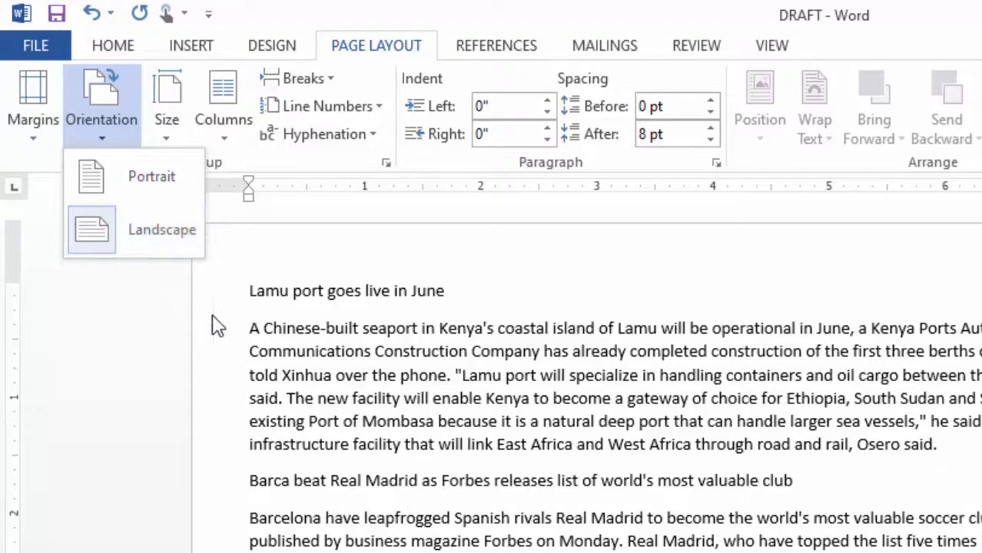
click(128, 177)
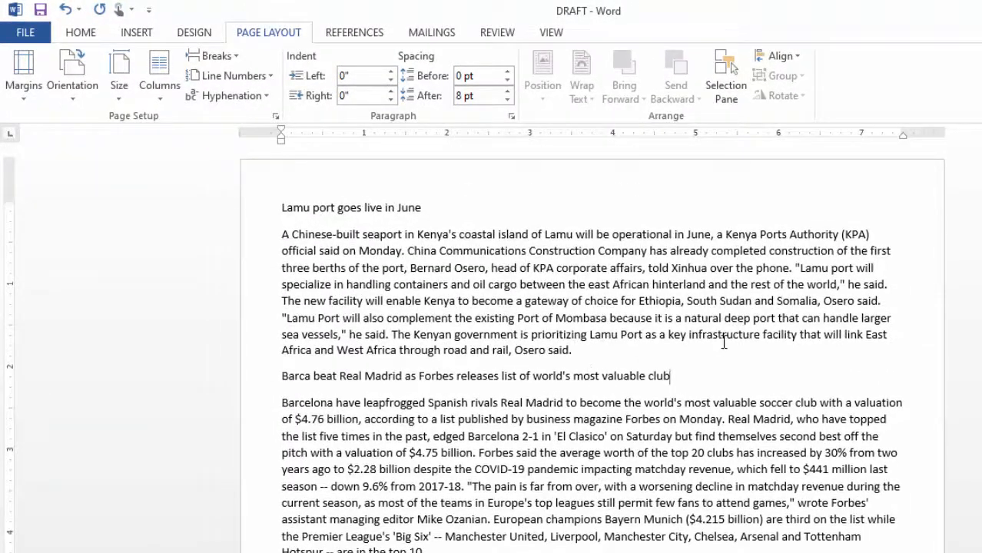
Step: Apply the Normal margin preset, with 1" on all four sides of the page
scroll(723, 342, down, 4)
scroll(723, 342, up, 4)
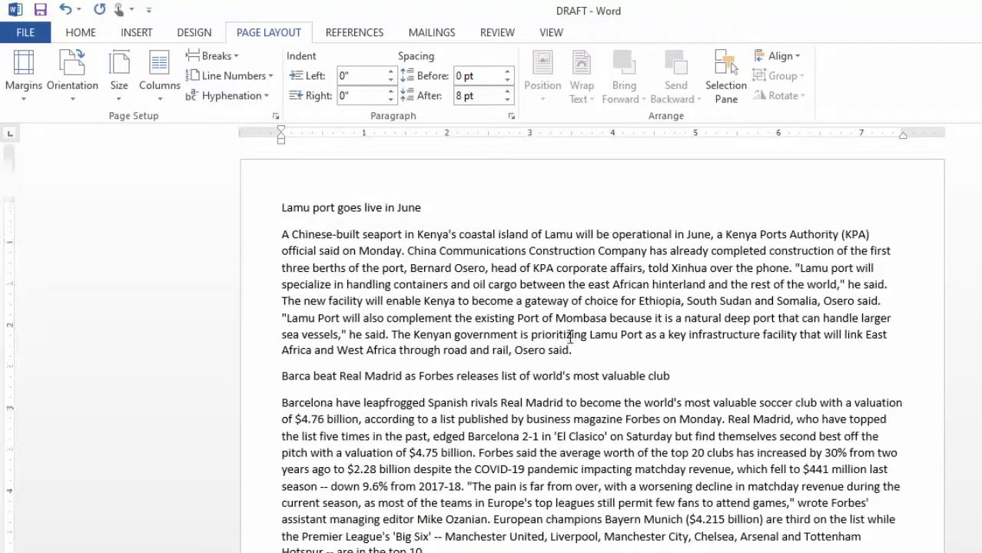
scroll(570, 337, down, 3)
scroll(570, 336, up, 3)
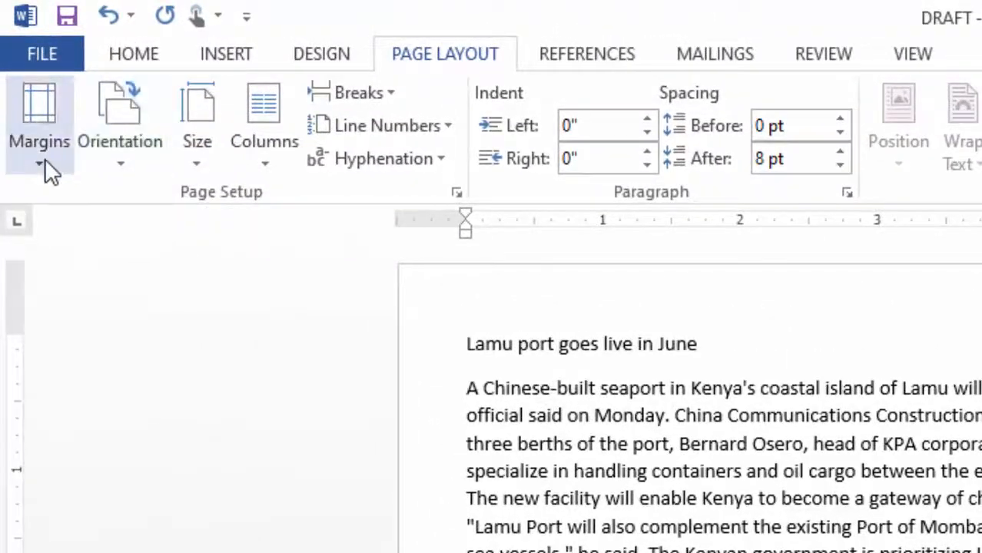
click(44, 158)
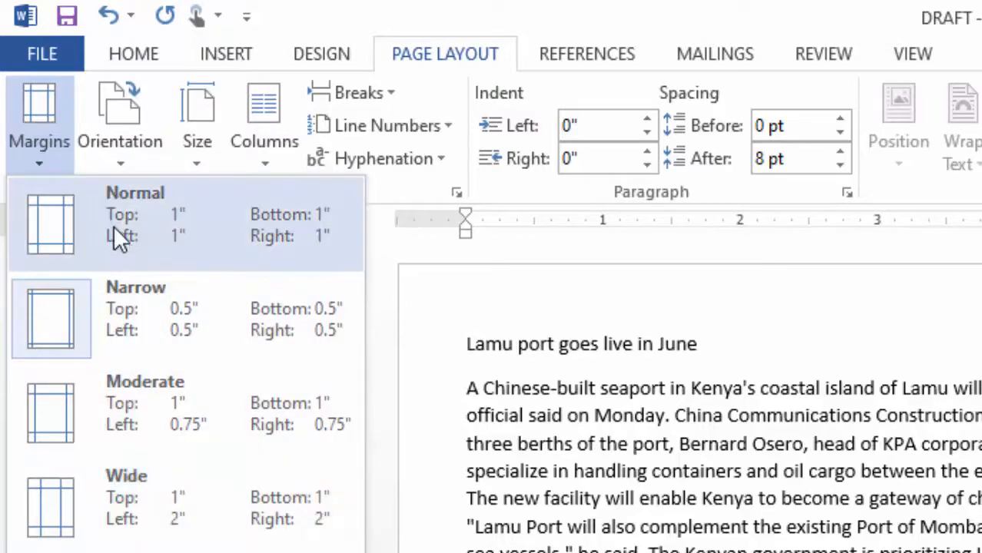
click(113, 225)
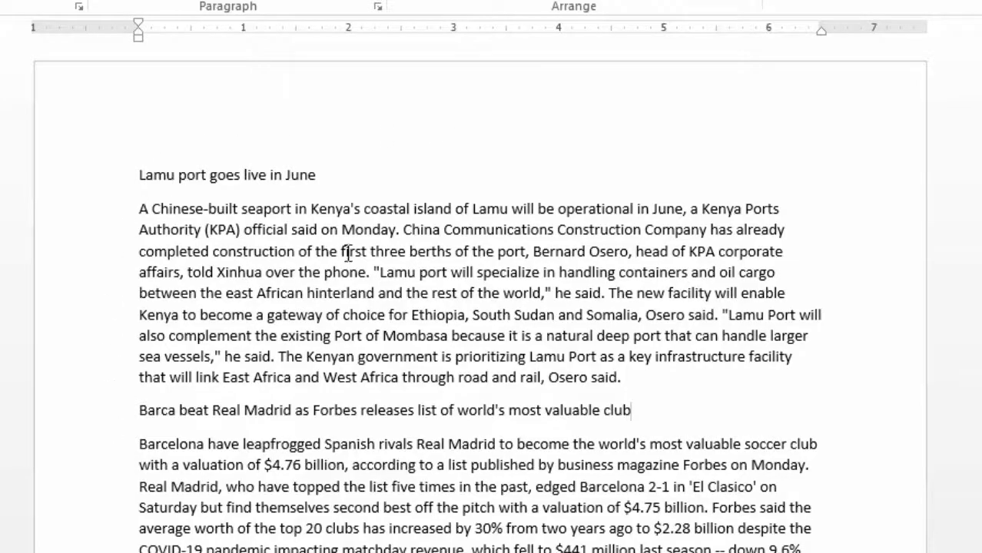
Step: Set the document's paper size to A4 (8.27" x 11.69")
scroll(352, 253, down, 2)
scroll(355, 254, down, 7)
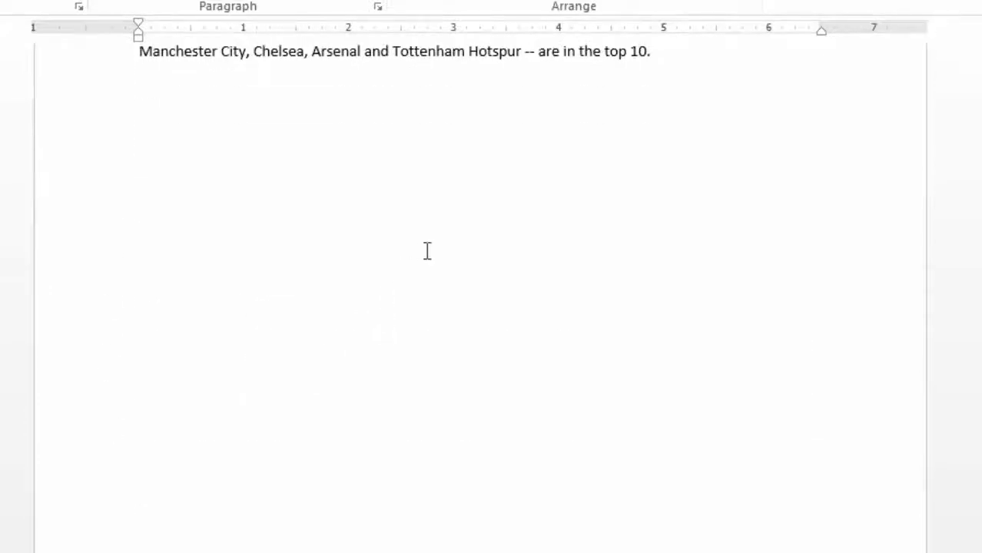
scroll(438, 240, up, 6)
scroll(448, 231, up, 3)
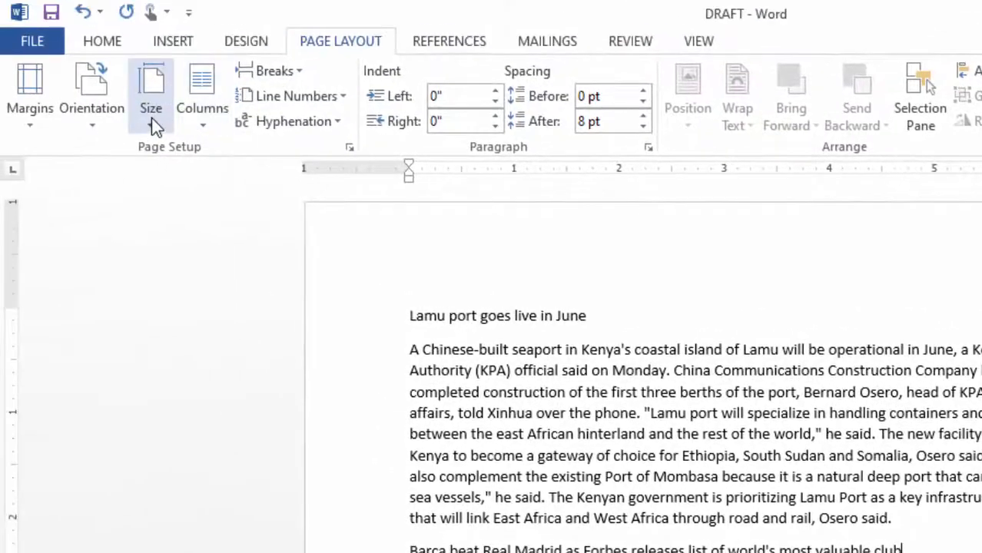
click(79, 78)
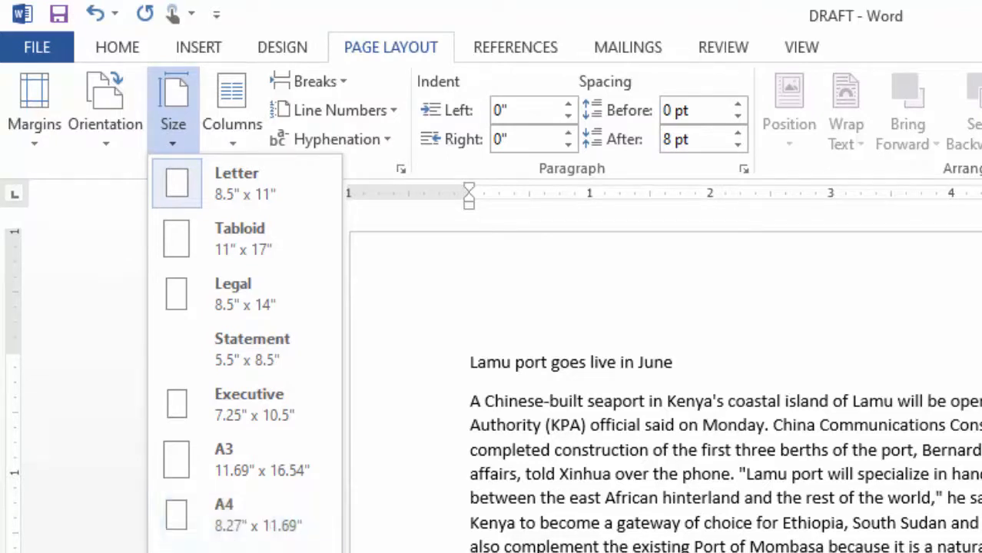
click(246, 523)
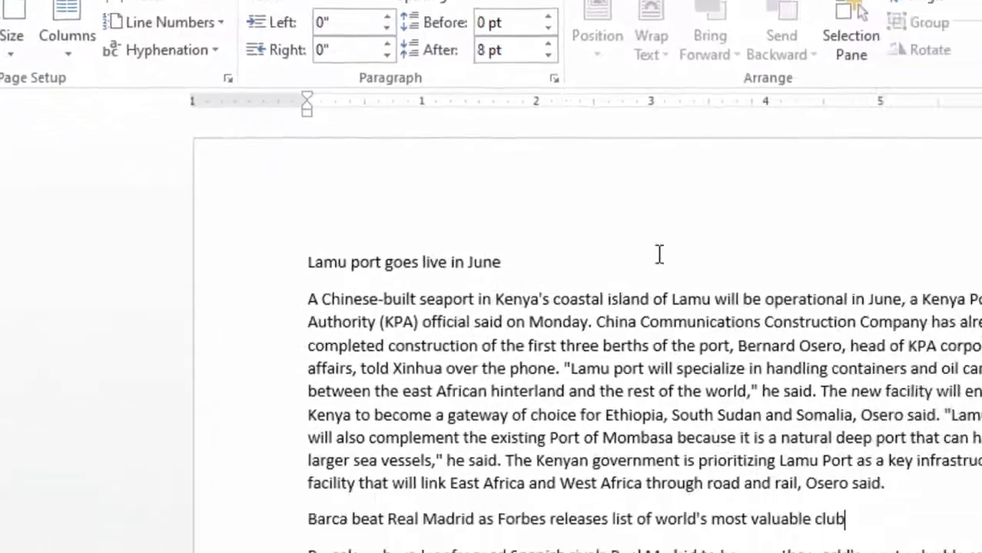
Step: Examine the document to see where the two article titles and their texts sit on the page
scroll(472, 154, down, 5)
scroll(472, 154, up, 5)
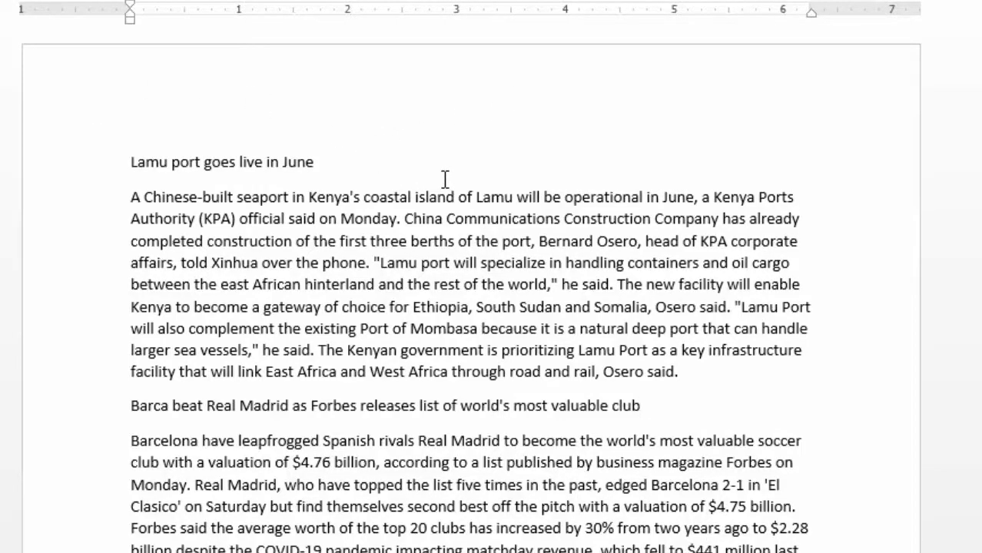
scroll(444, 179, down, 8)
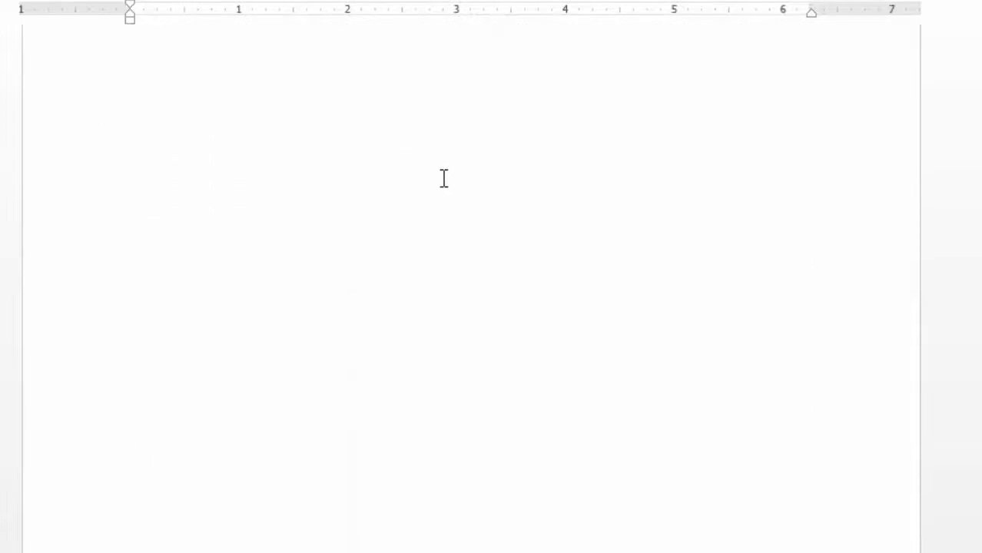
scroll(444, 179, up, 10)
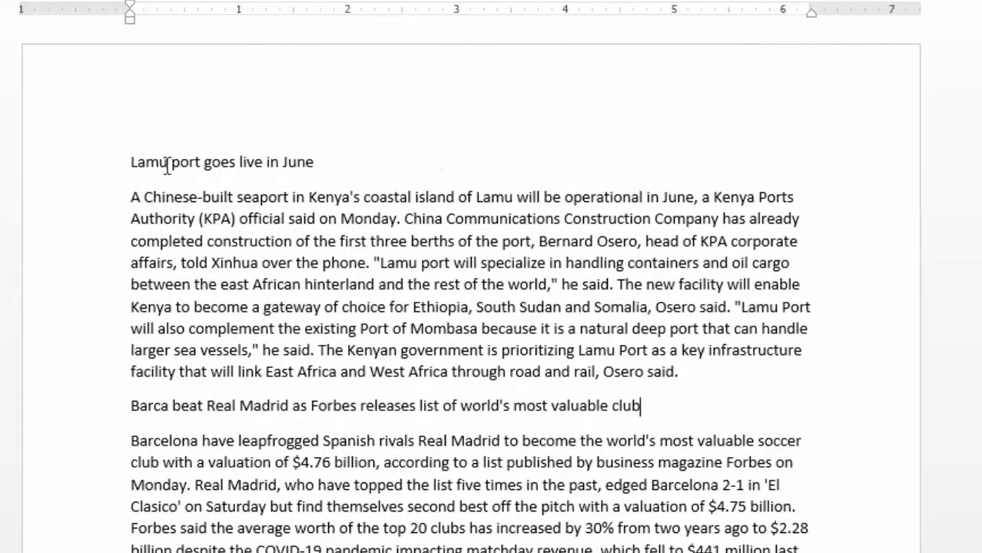
drag(121, 162, 393, 159)
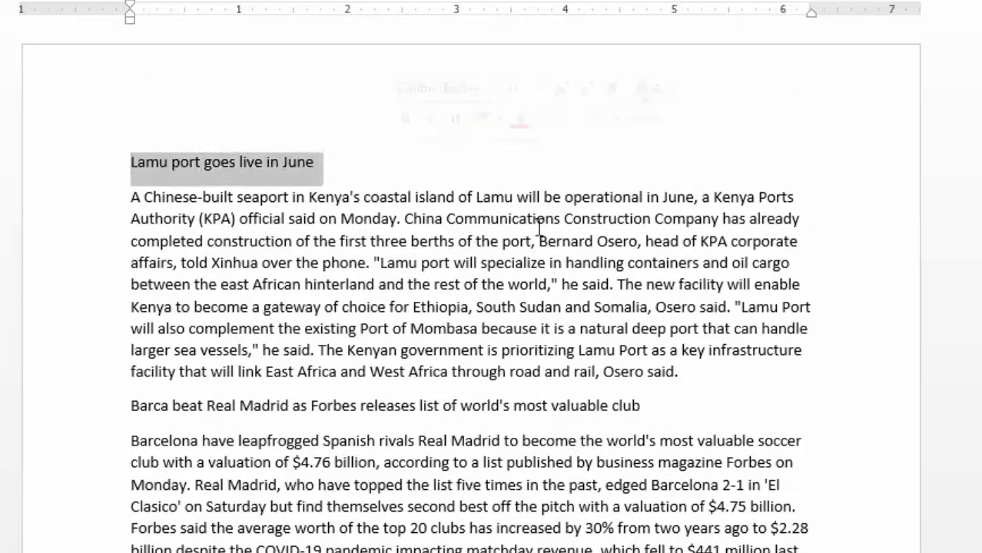
scroll(549, 229, down, 2)
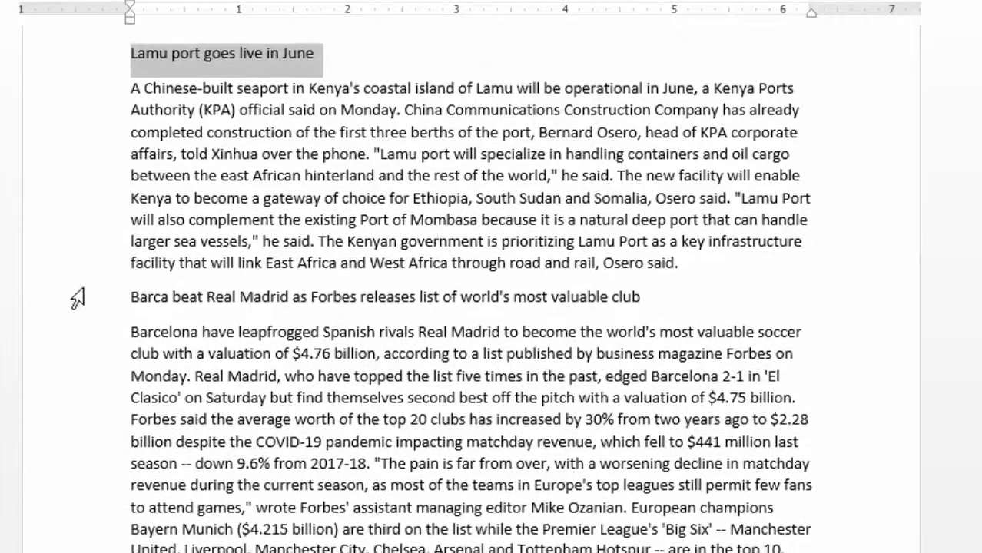
click(113, 301)
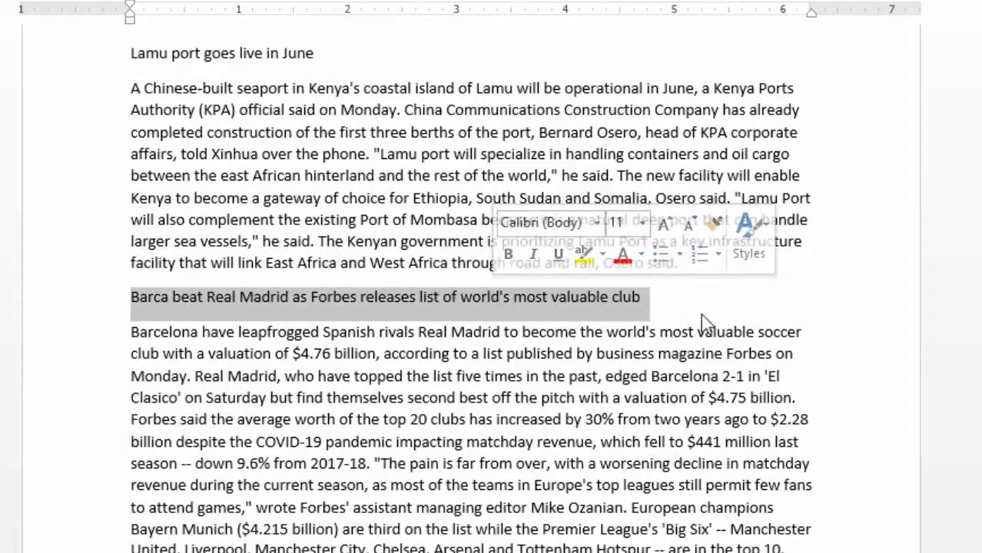
click(666, 326)
scroll(405, 324, up, 2)
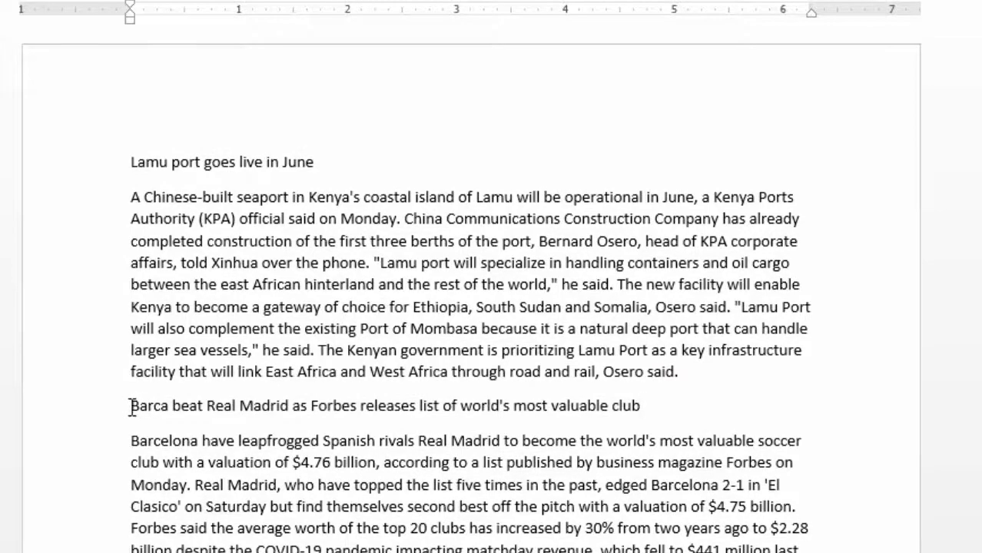
scroll(410, 465, down, 5)
scroll(270, 256, up, 2)
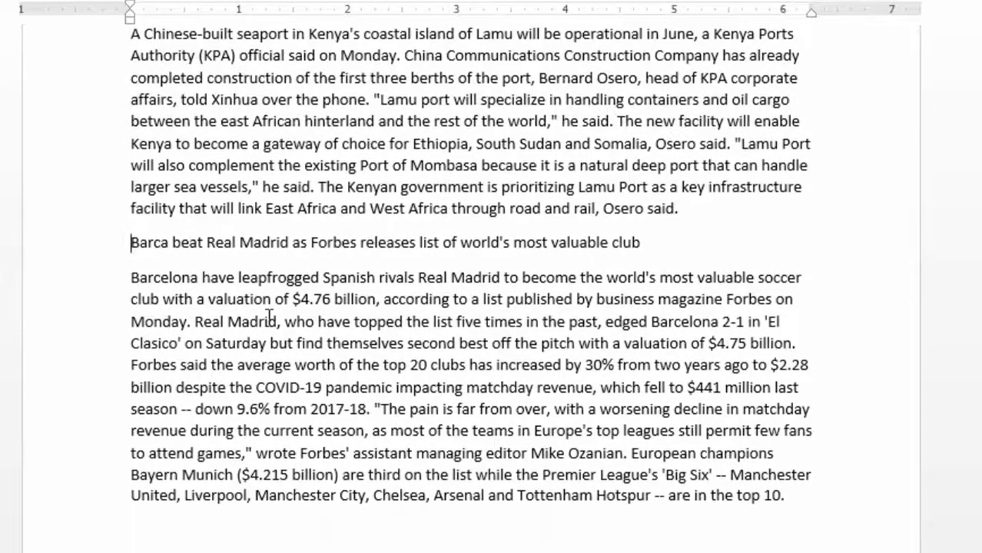
scroll(315, 327, down, 7)
scroll(317, 331, down, 3)
scroll(285, 300, up, 10)
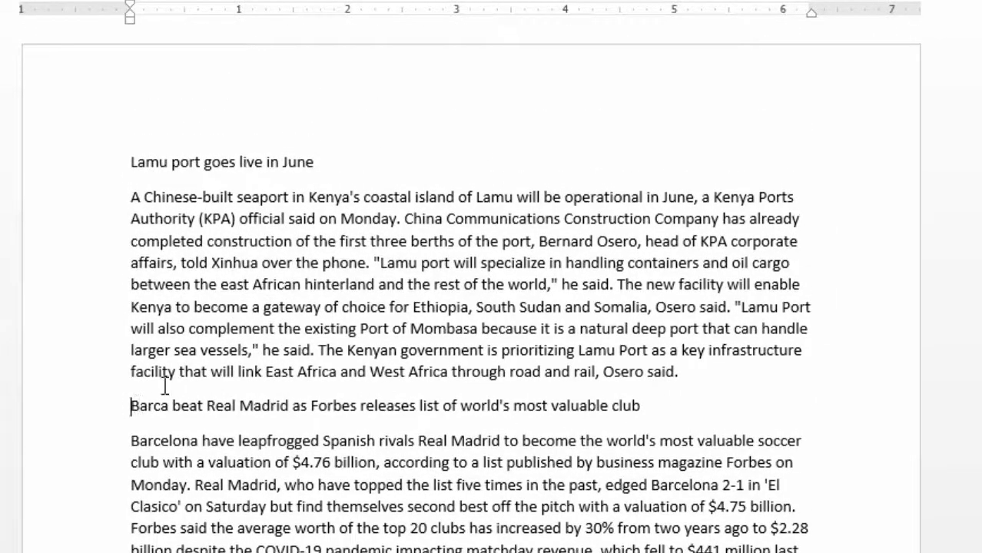
Step: Insert a page break before the title "Barca beat Real Madrid as Forbes releases list of world's most valuable club" and check both pages
drag(129, 406, 303, 412)
click(506, 449)
click(135, 407)
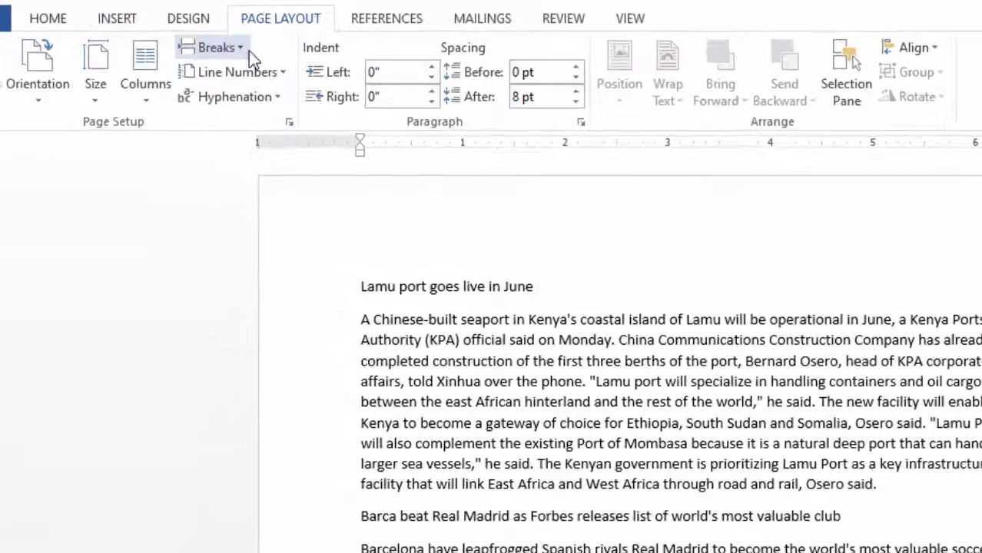
click(238, 47)
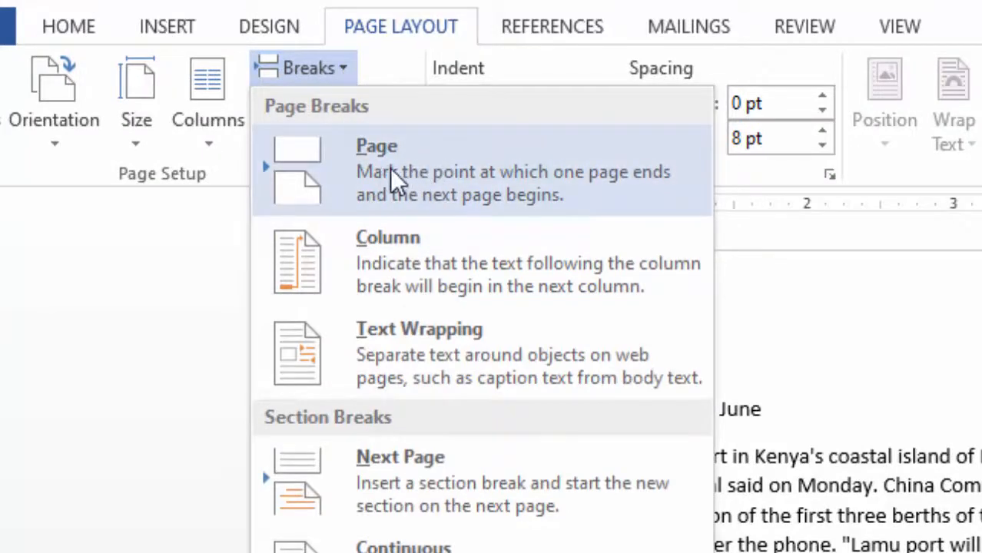
click(408, 166)
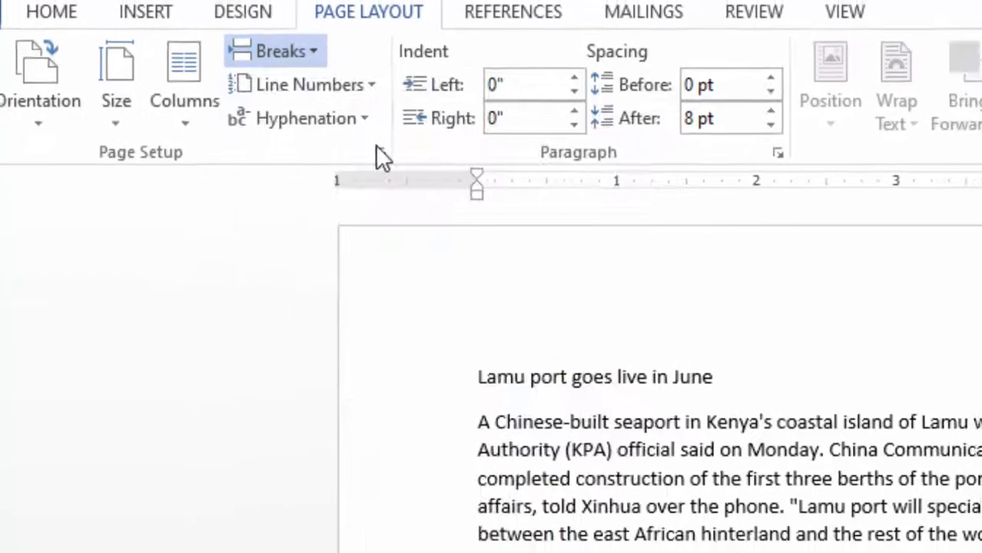
scroll(311, 313, up, 10)
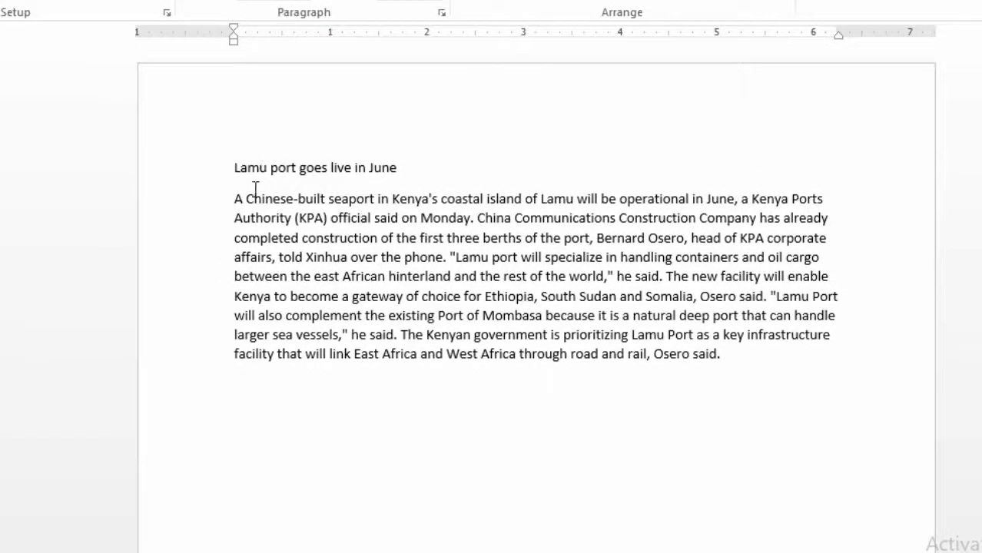
scroll(296, 207, down, 10)
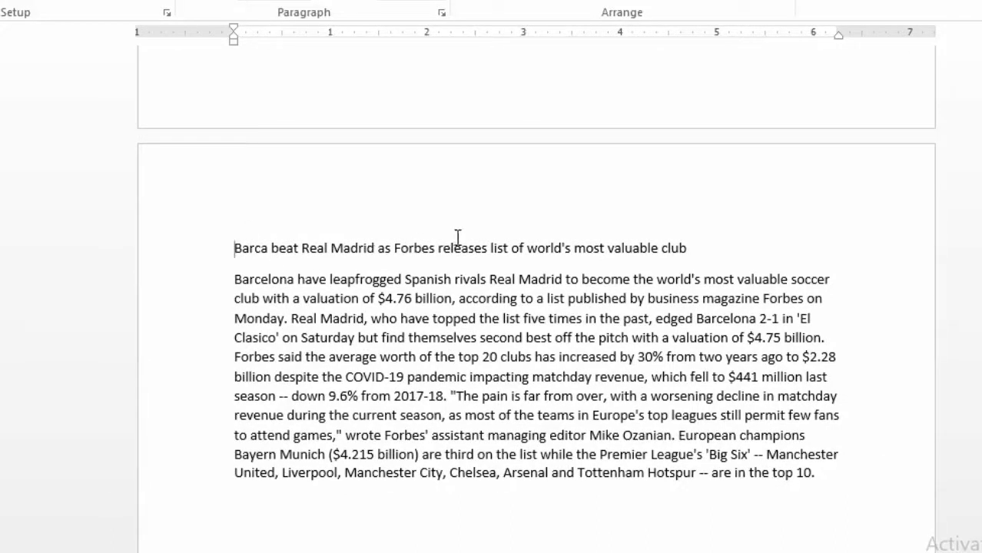
scroll(459, 237, up, 10)
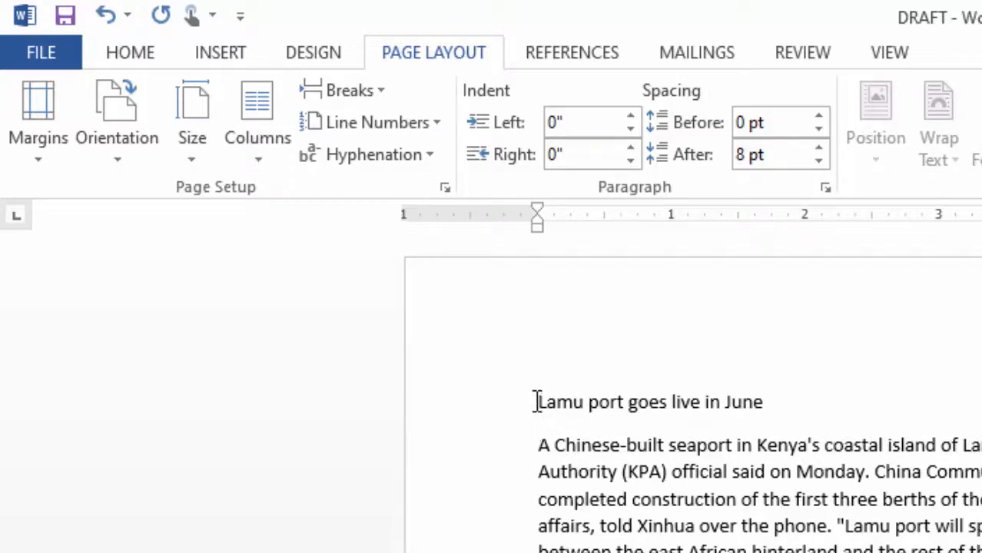
Step: Set the title "Lamu port goes live in June" in the Candara font at size 18
triple_click(686, 401)
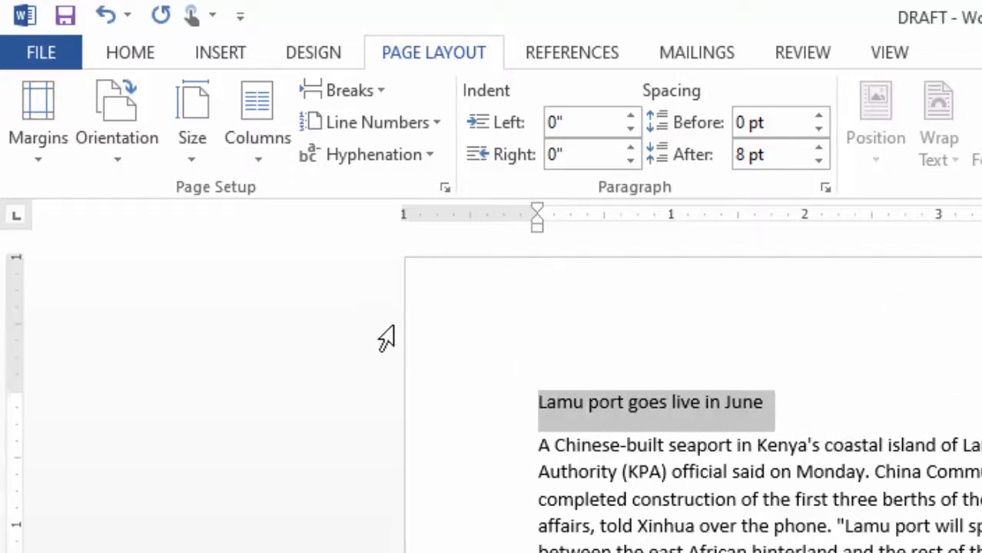
click(134, 56)
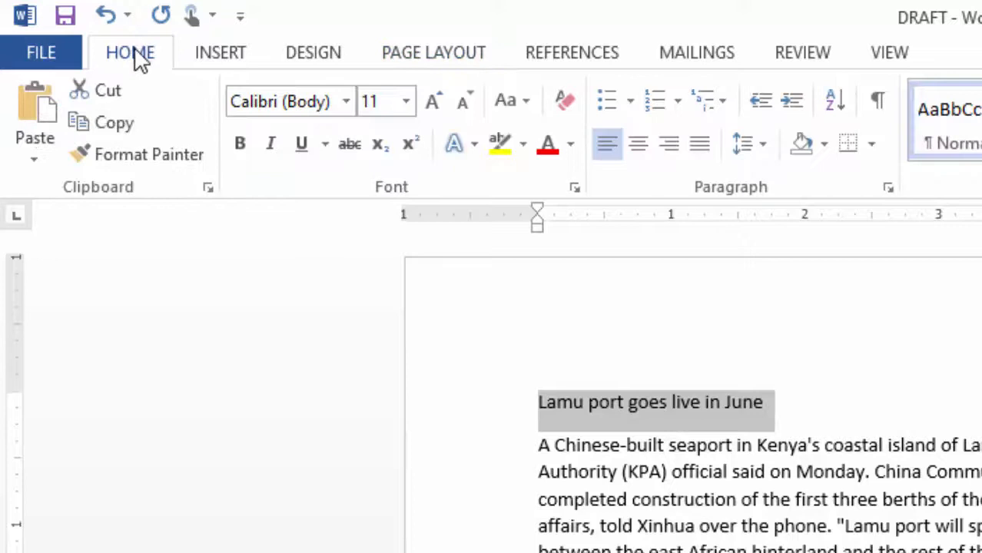
click(283, 109)
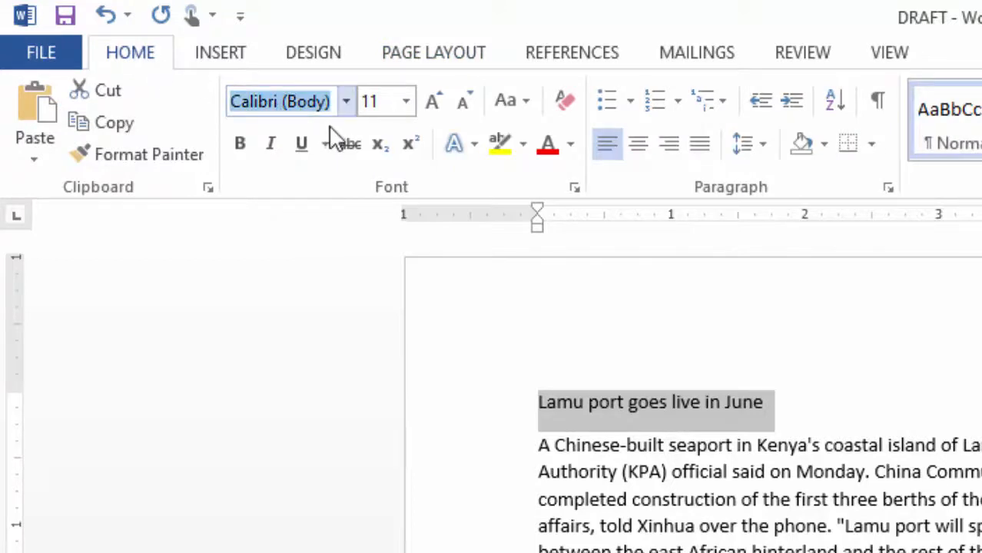
text(Candara)
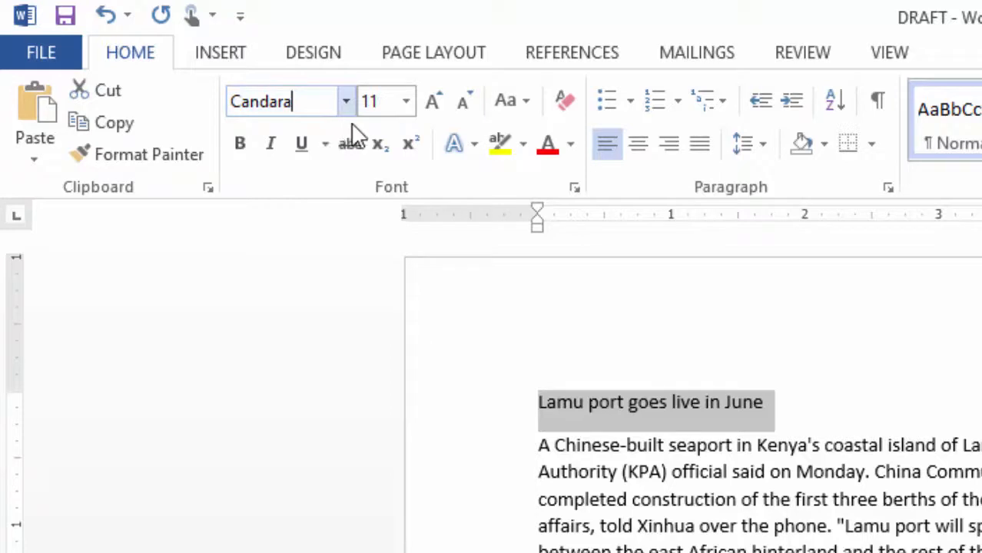
key(Return)
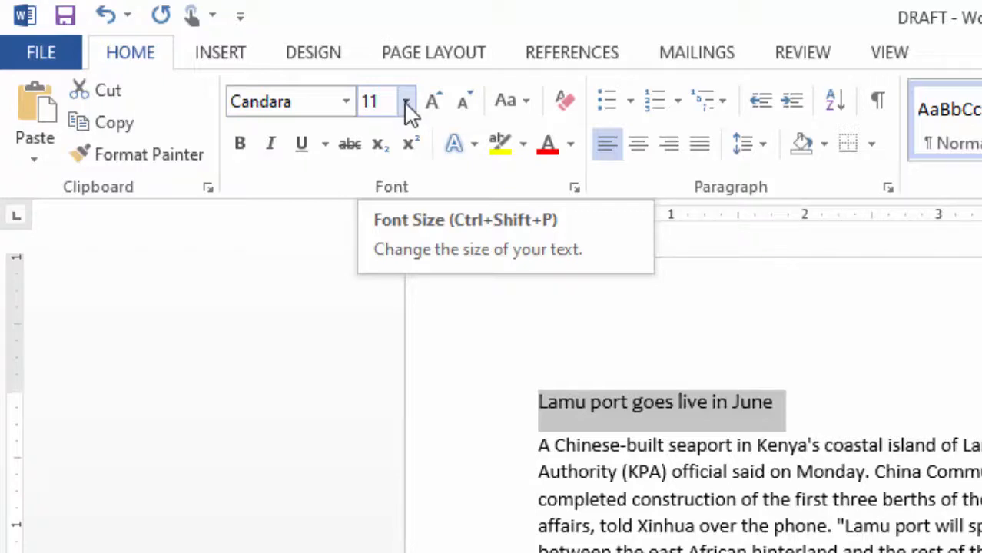
click(407, 104)
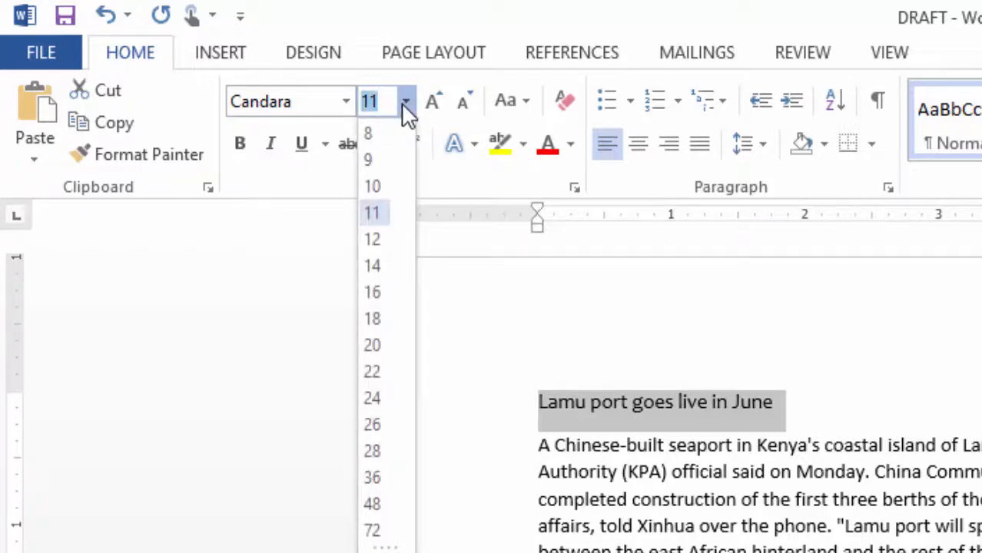
click(373, 319)
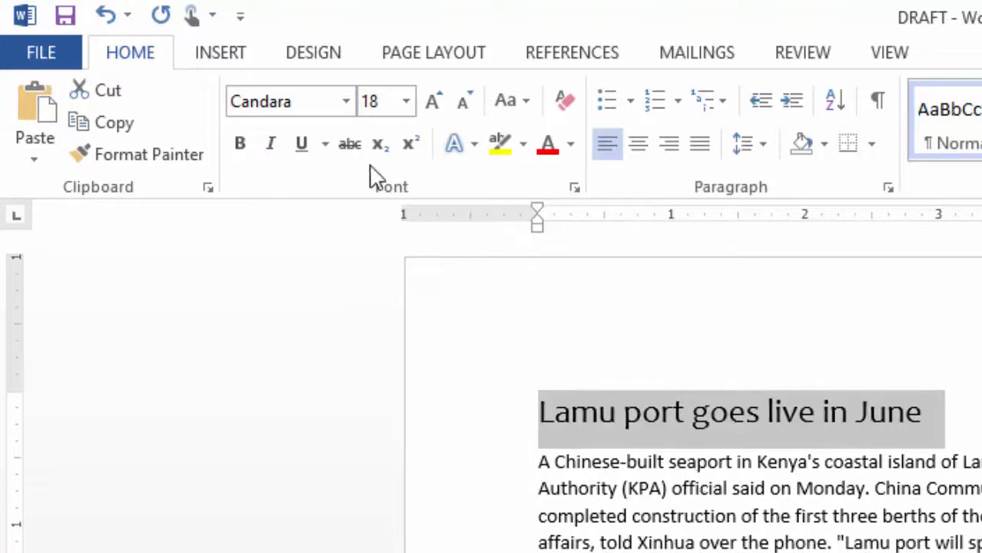
Step: Make the Lamu port title bold and give it the standard purple font color
click(241, 146)
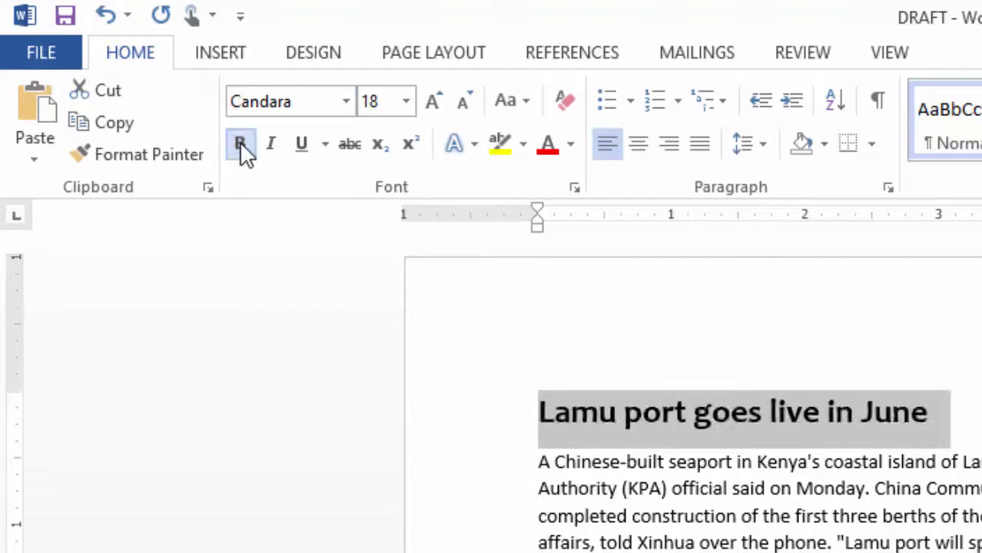
click(570, 144)
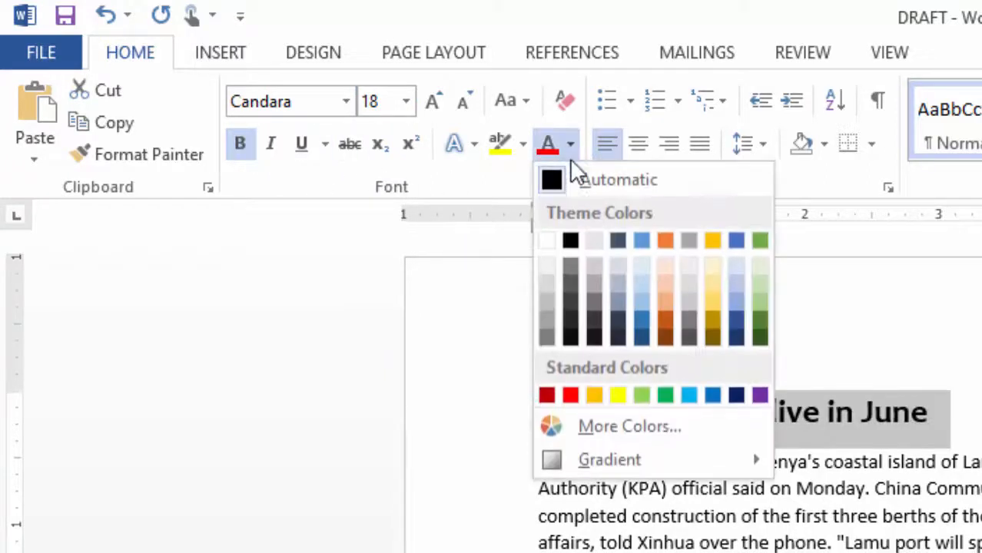
click(761, 396)
key(Right)
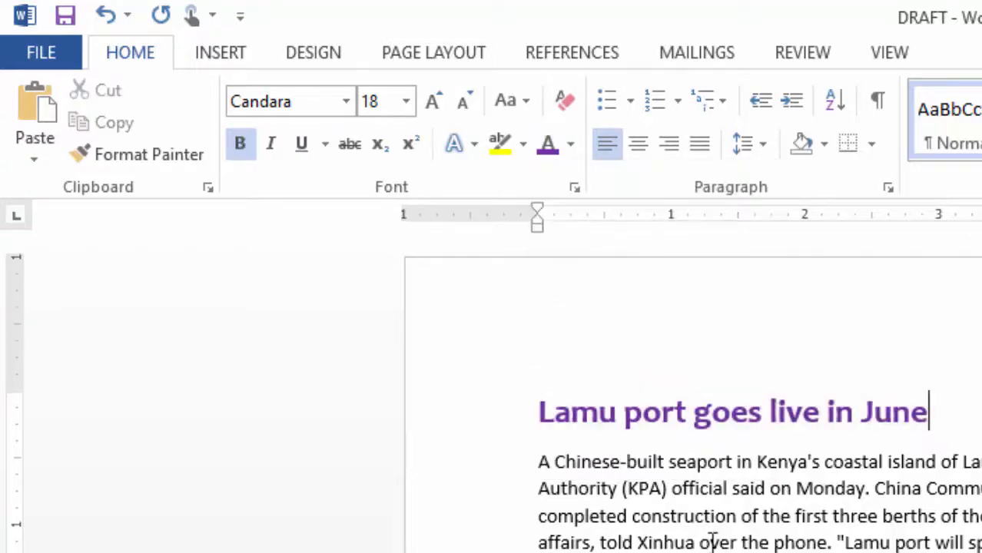
Step: Set the second article's title, starting "Barca beat Real Madrid", in the Candara font at size 18
scroll(853, 478, down, 8)
scroll(856, 476, down, 6)
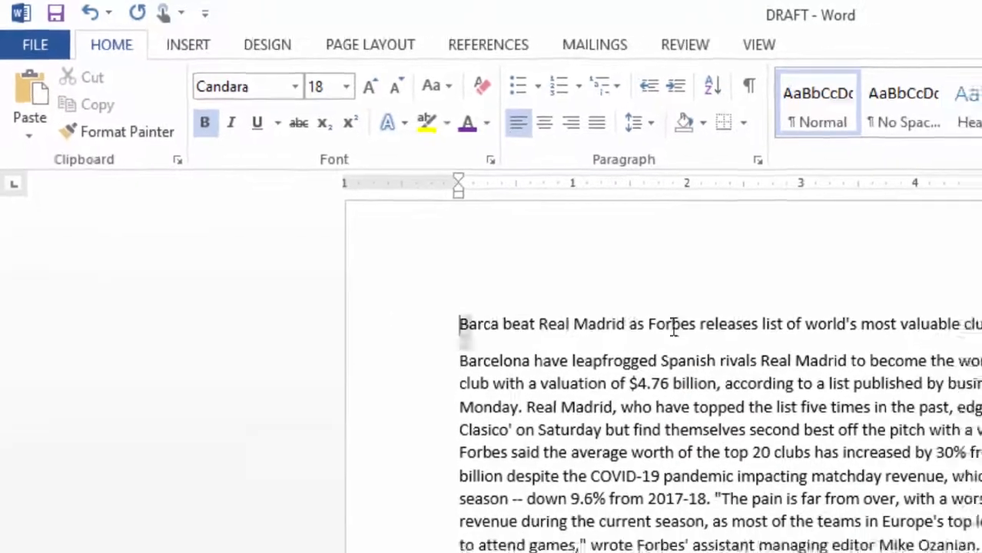
drag(509, 368, 981, 361)
scroll(981, 478, up, 3)
scroll(932, 417, down, 1)
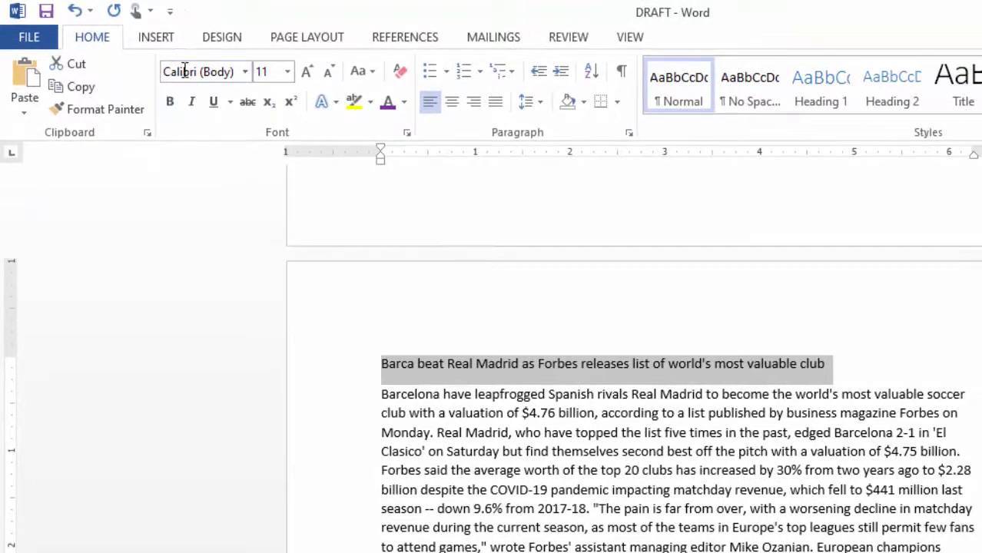
click(185, 72)
text(Ca)
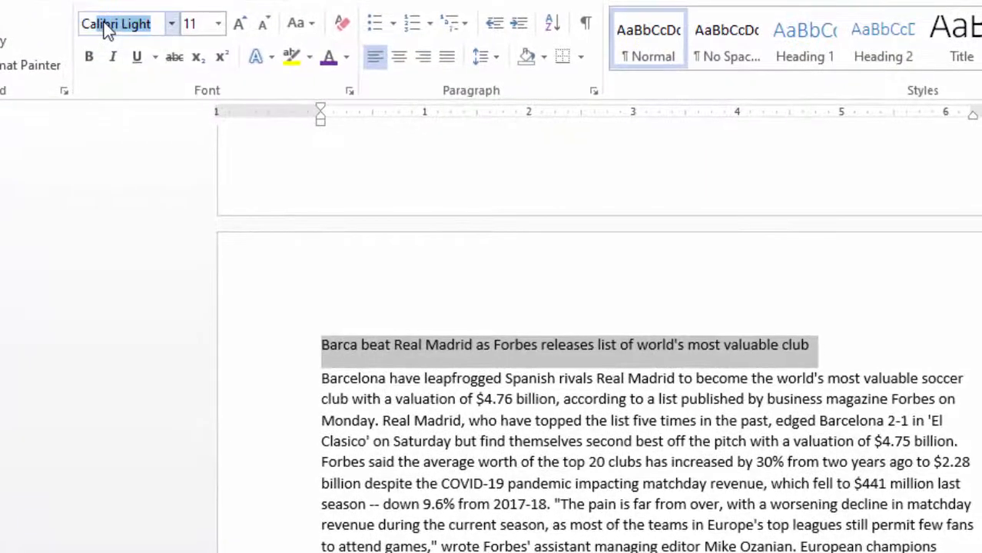
text(ndara)
key(Return)
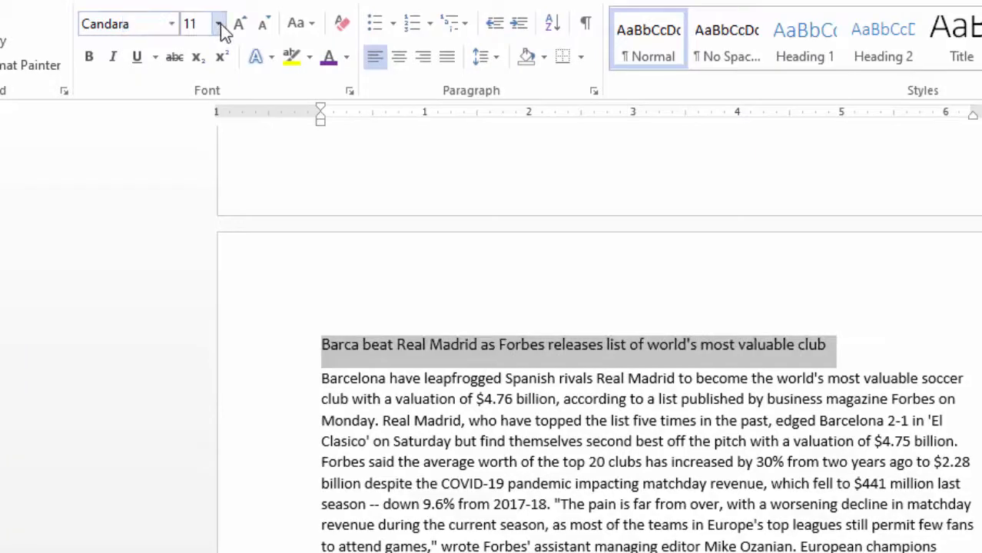
click(219, 23)
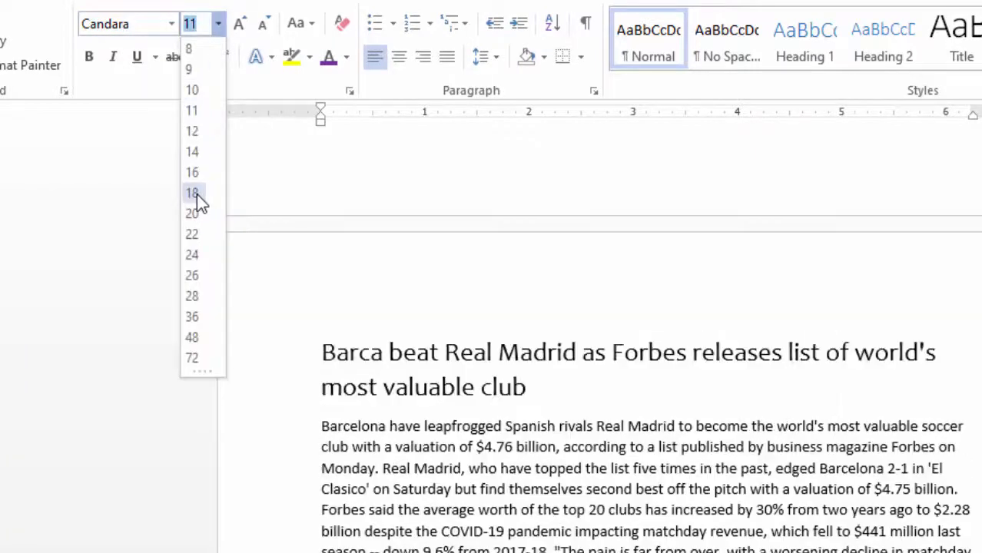
click(196, 194)
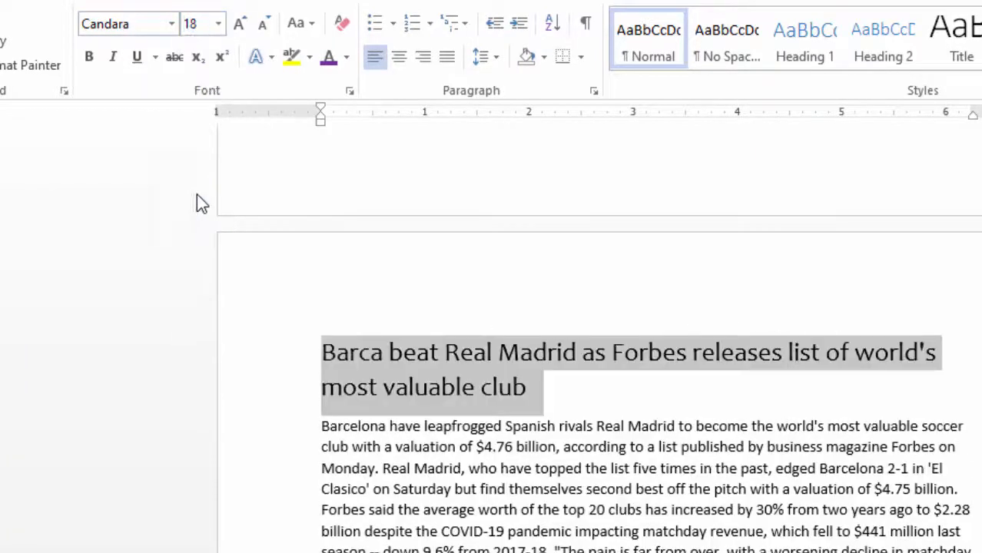
Step: Make the Barca title bold and color it purple, matching the Lamu port title
click(88, 57)
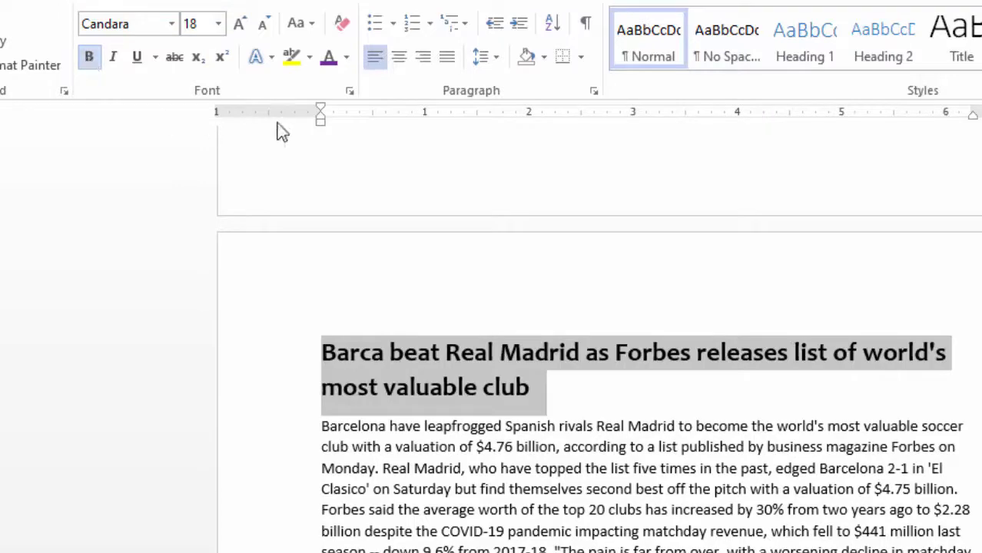
click(328, 60)
click(614, 426)
scroll(615, 428, up, 5)
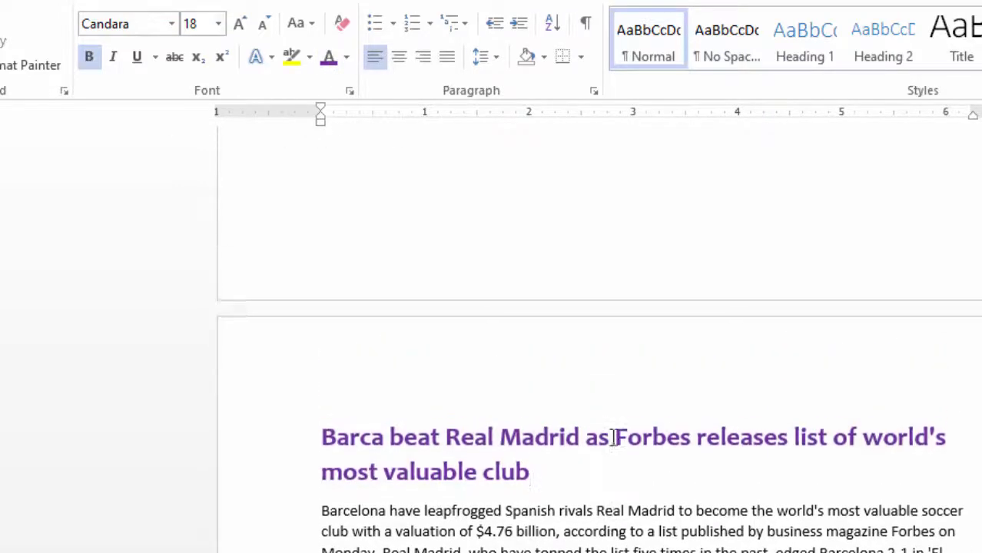
scroll(619, 421, up, 5)
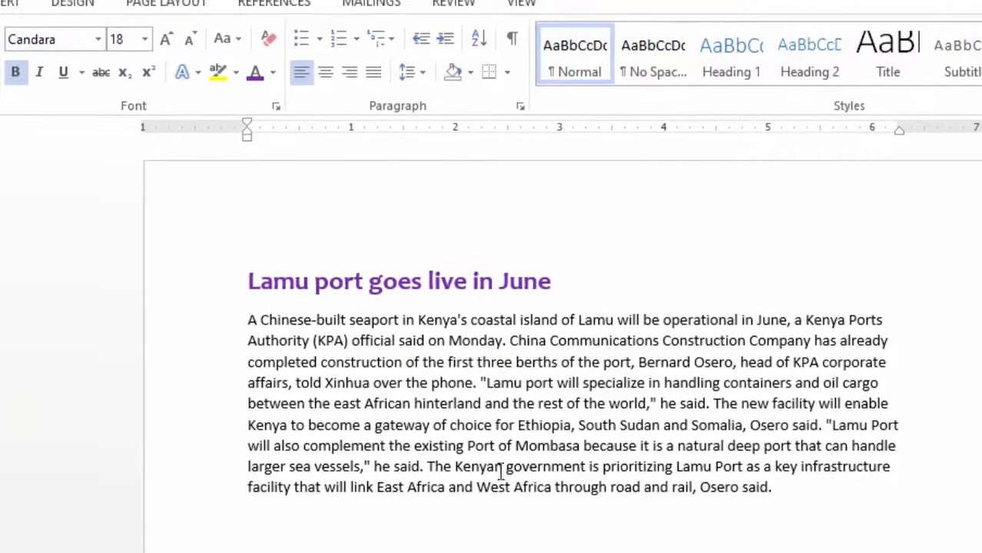
scroll(506, 438, down, 3)
scroll(507, 438, up, 3)
scroll(506, 465, down, 10)
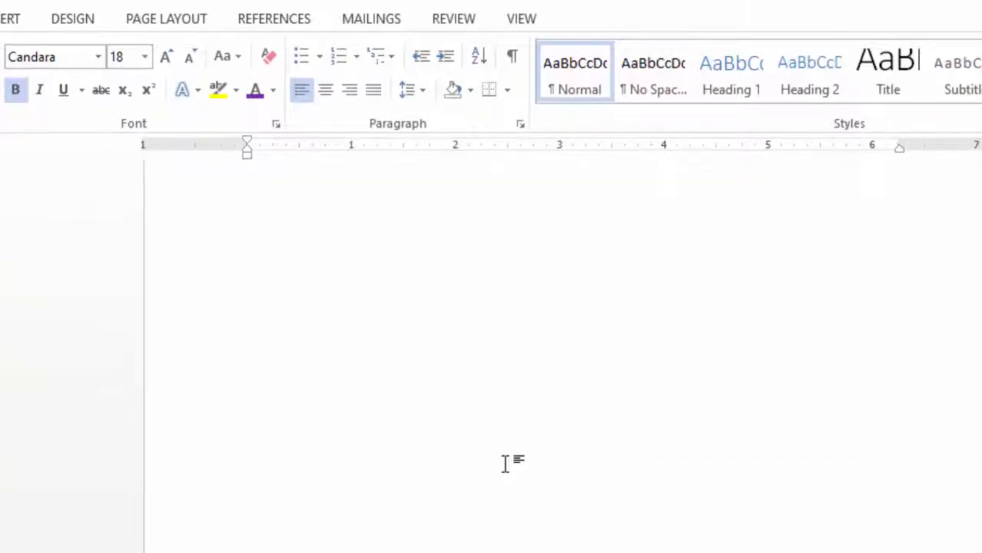
Step: Insert right-aligned page numbers at the bottom of the pages in the Accent Bar 4 style and leave footer editing
scroll(507, 453, down, 2)
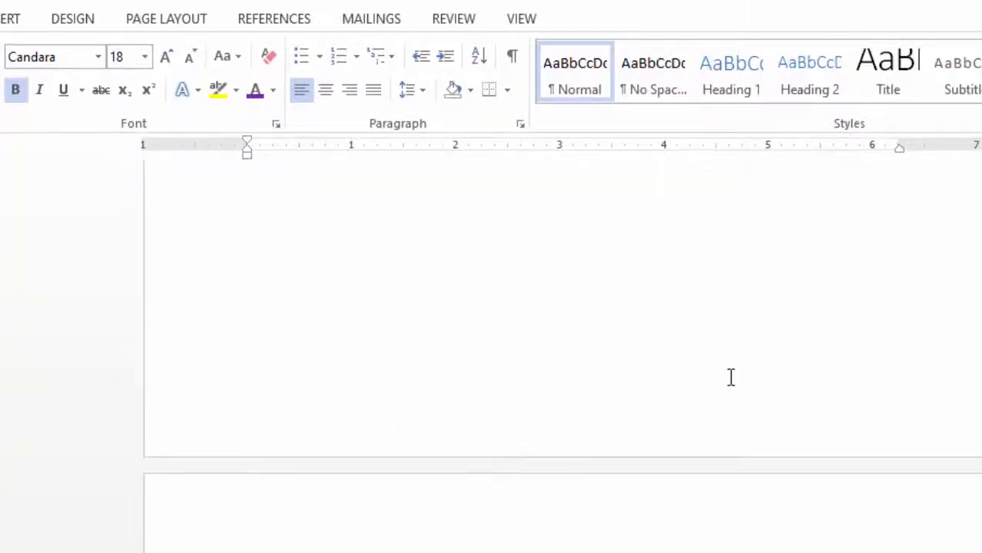
scroll(649, 402, up, 5)
scroll(652, 403, down, 3)
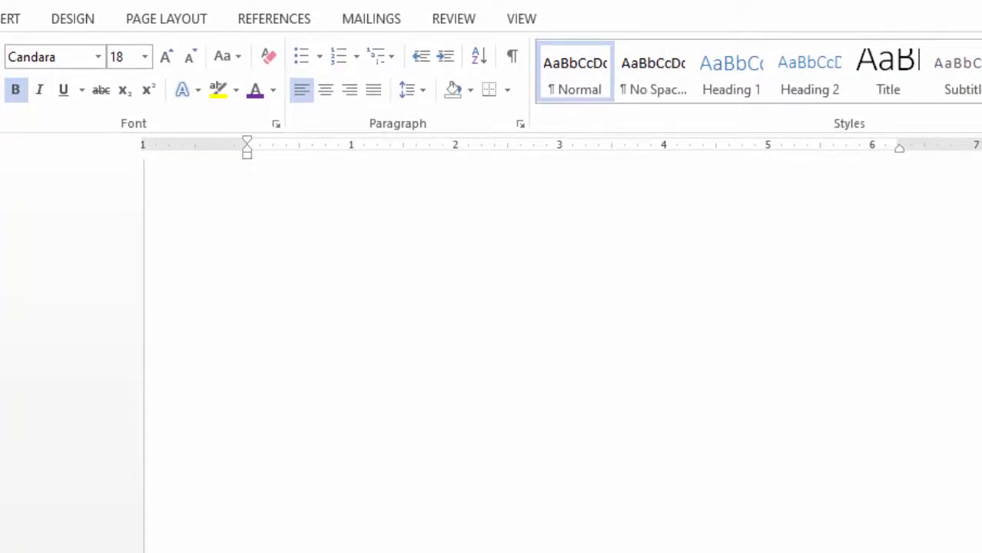
scroll(673, 462, up, 15)
click(11, 20)
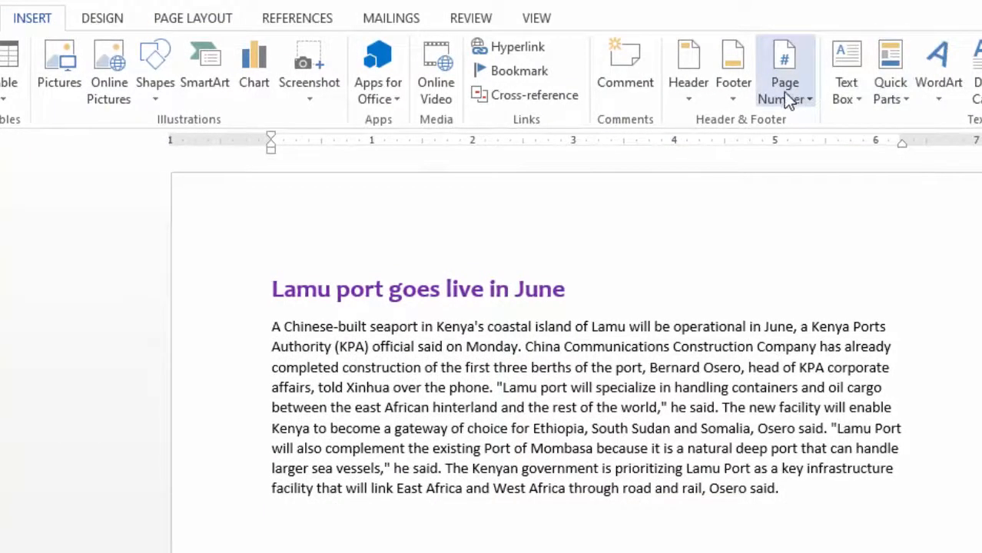
click(809, 100)
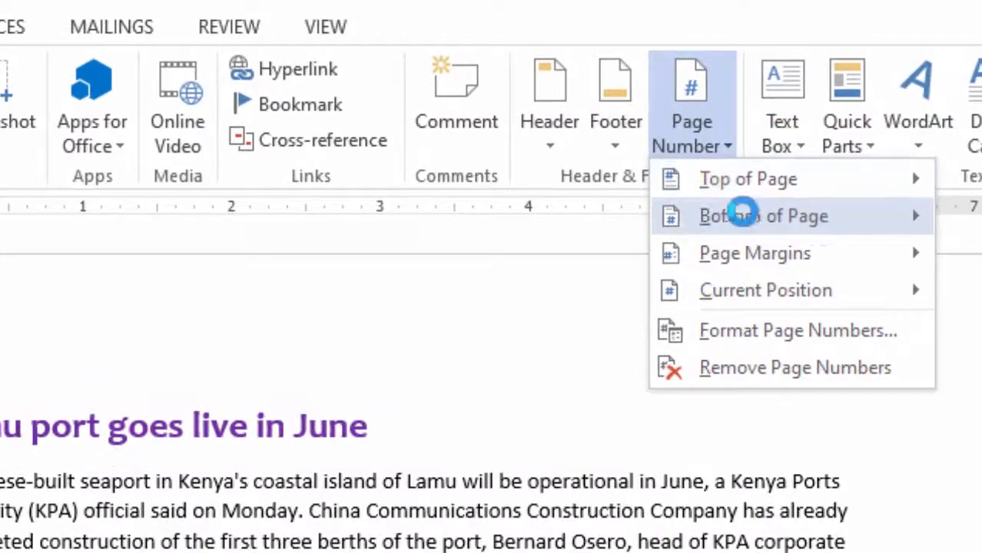
mouse_move(767, 222)
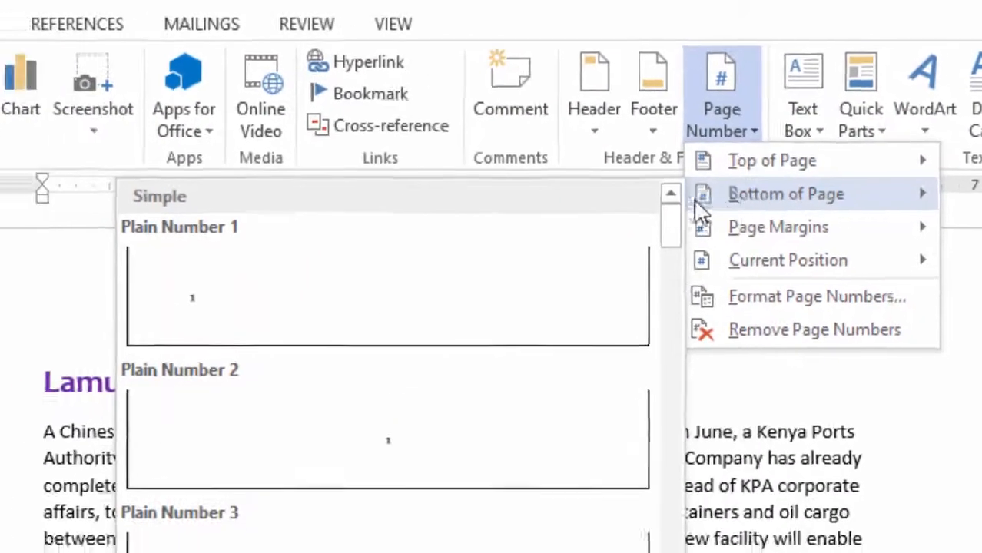
scroll(589, 346, down, 5)
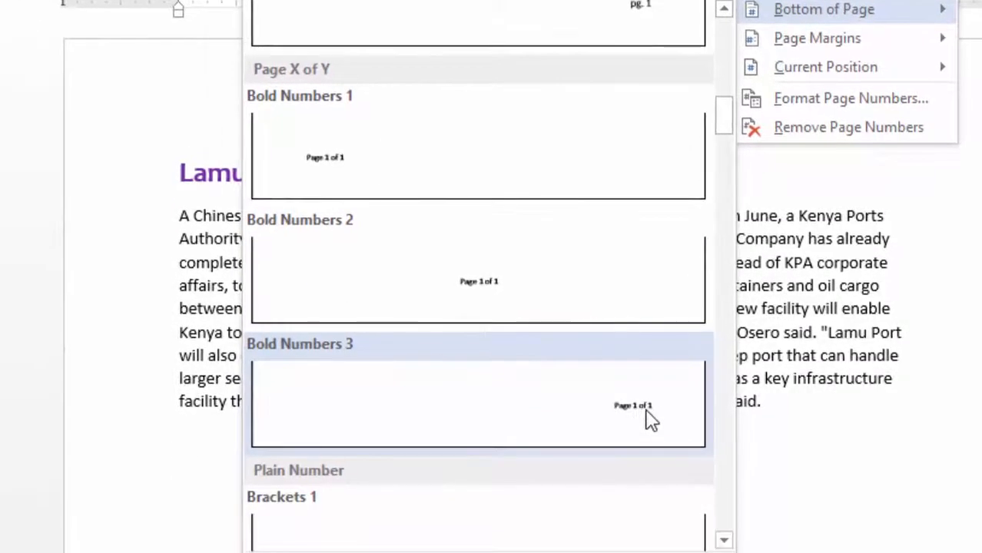
scroll(619, 285, up, 3)
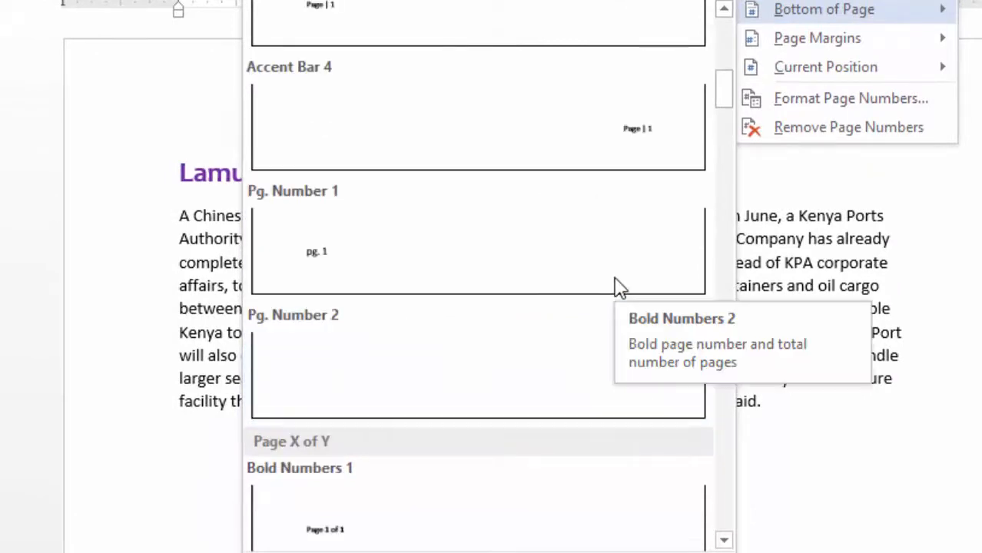
click(643, 143)
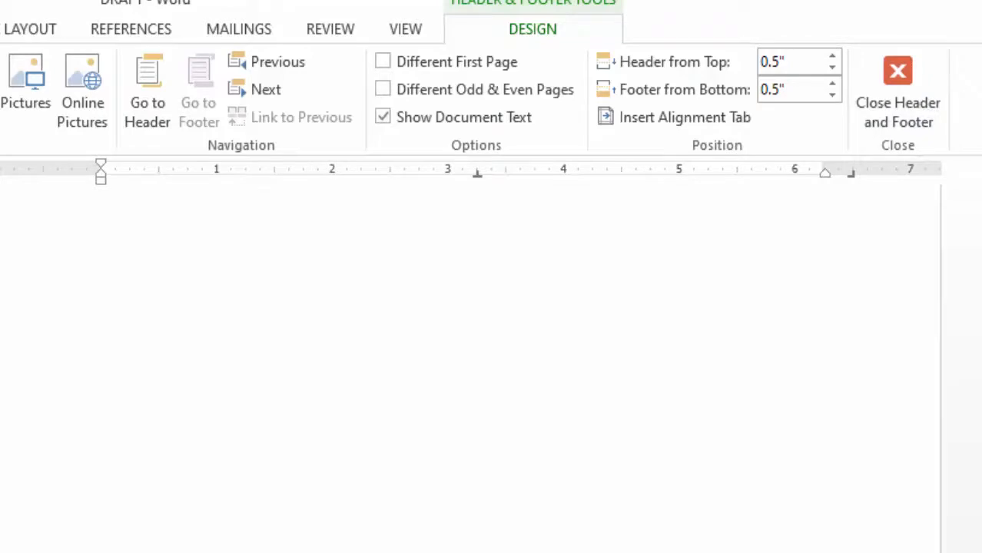
click(901, 74)
Step: Set the body text of the Lamu port article in the Verdana font
scroll(847, 262, up, 20)
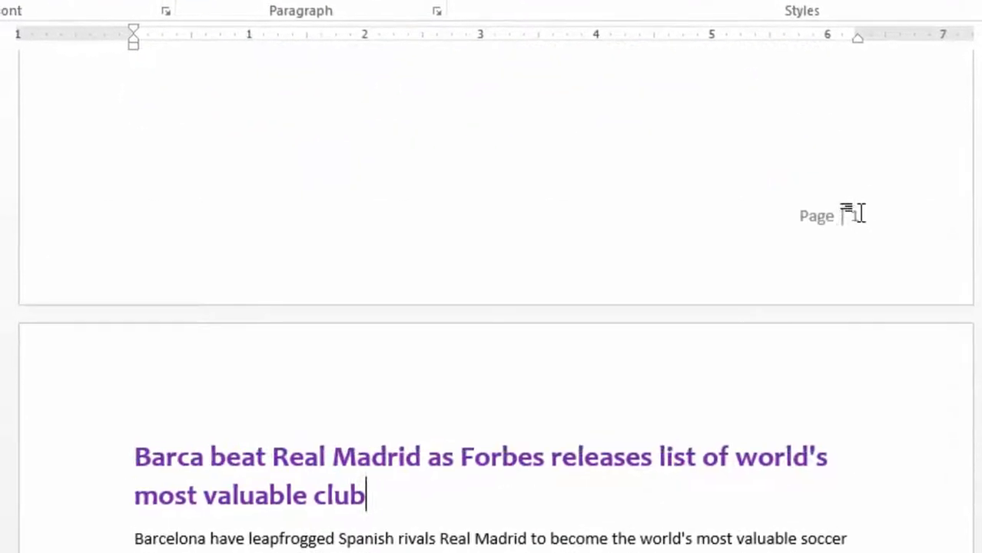
scroll(853, 183, down, 20)
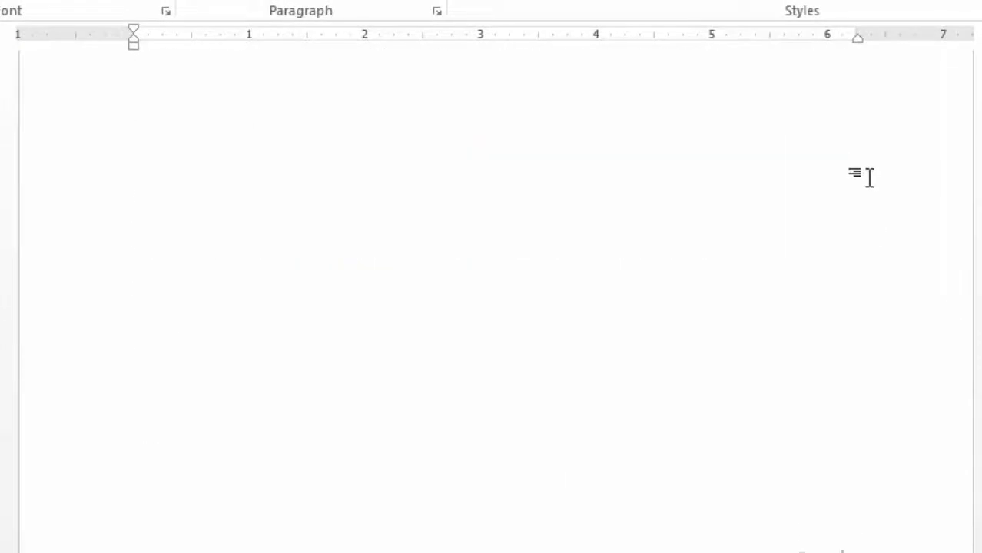
scroll(752, 175, down, 10)
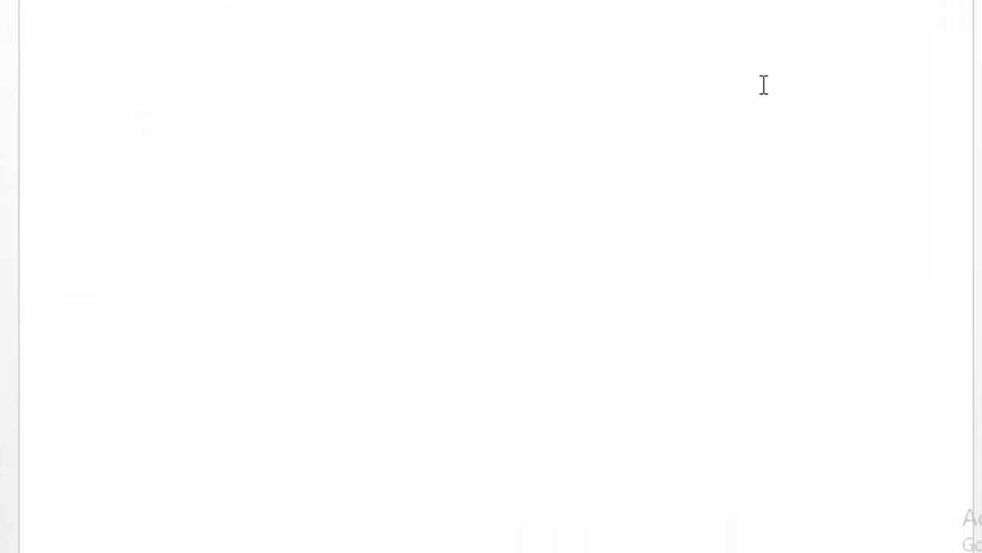
scroll(509, 160, up, 10)
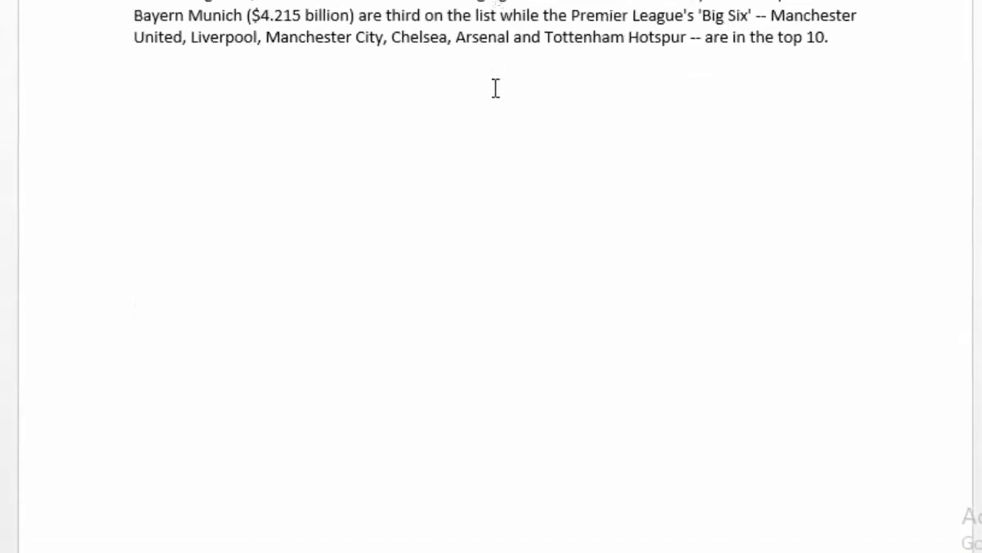
scroll(513, 198, up, 10)
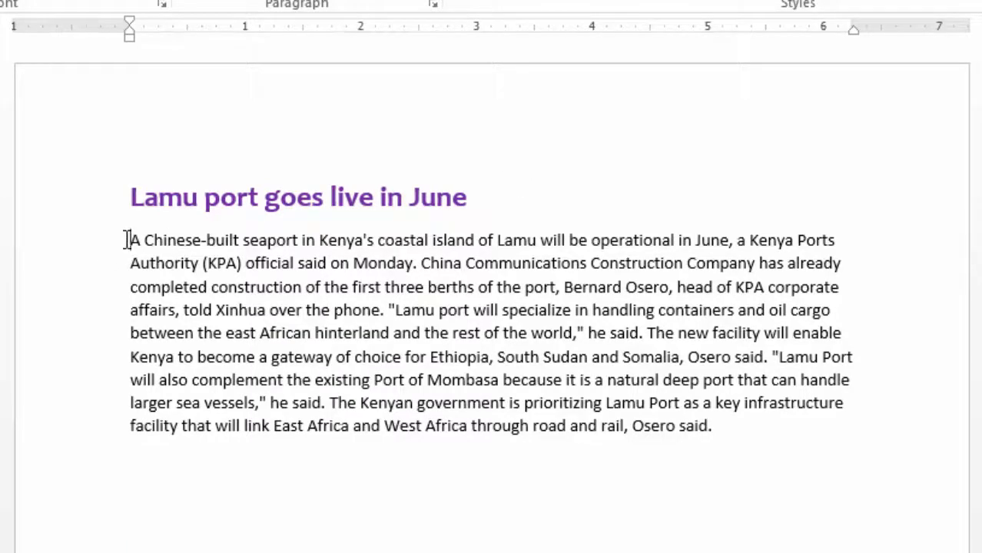
drag(128, 239, 708, 444)
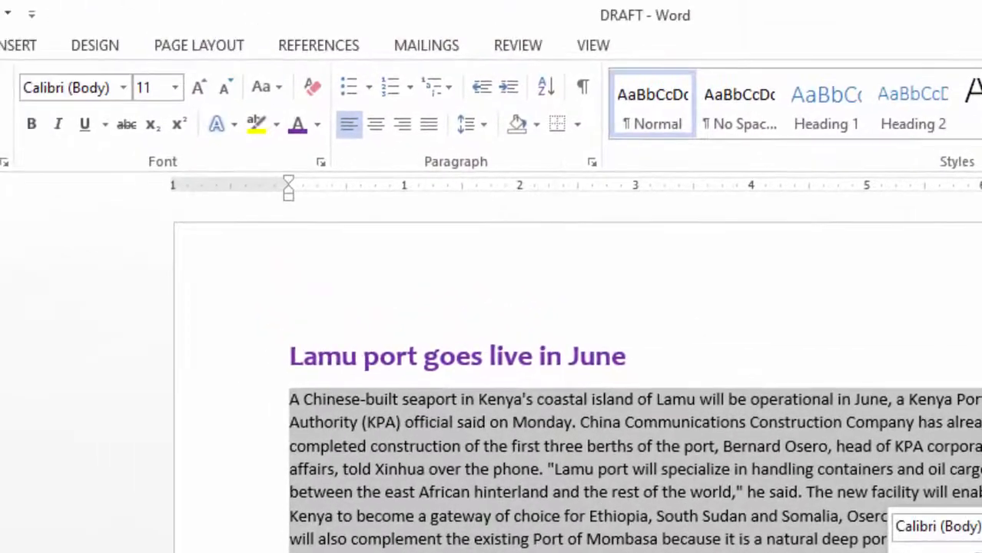
click(71, 87)
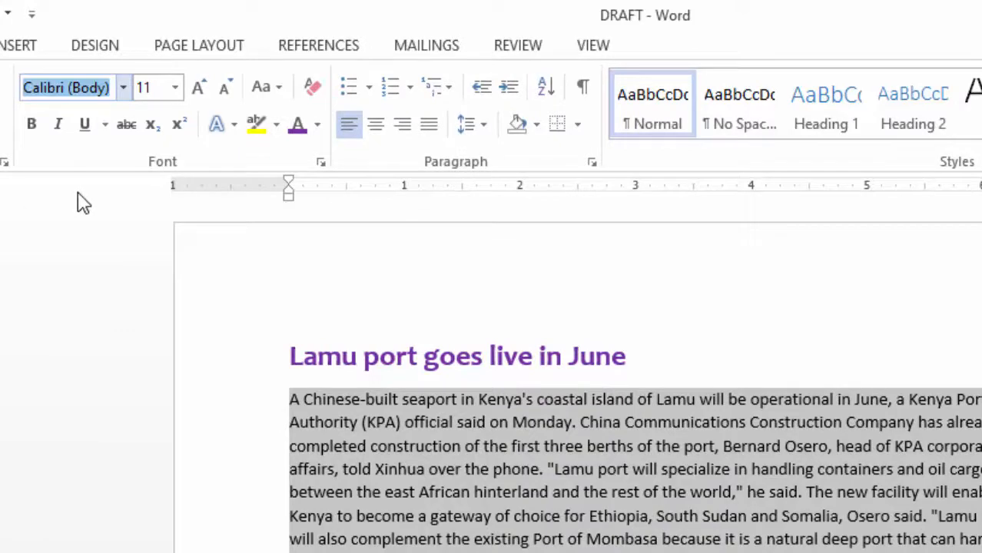
text(Verdana)
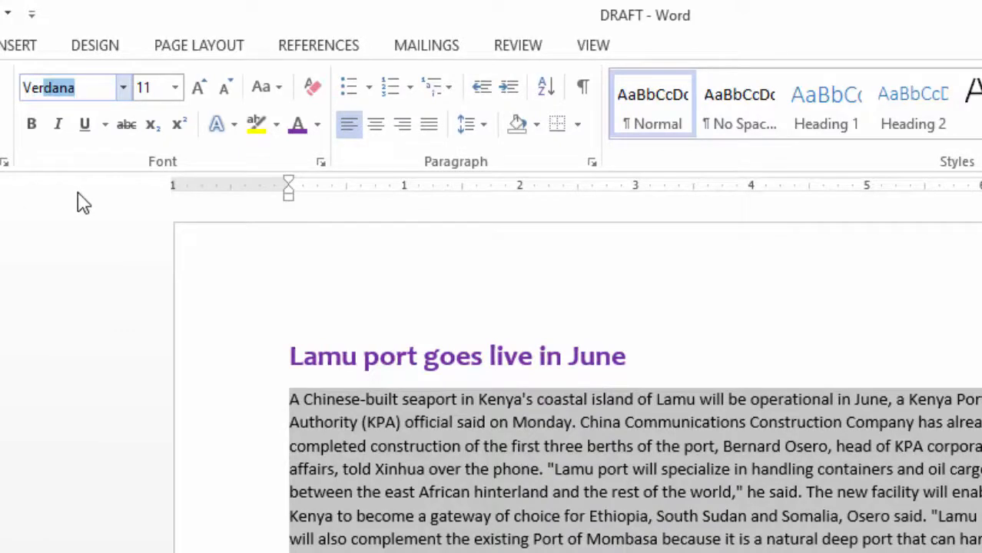
key(Return)
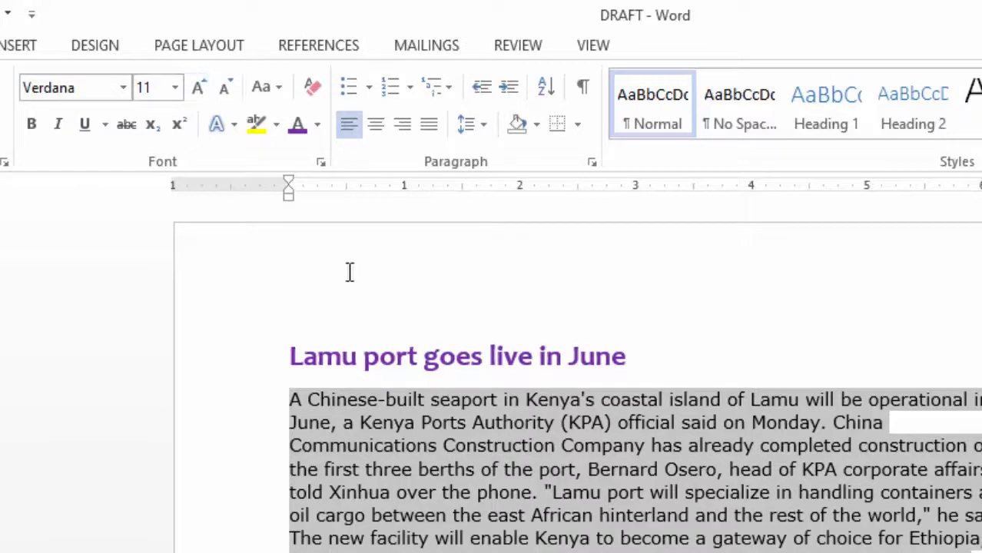
click(506, 493)
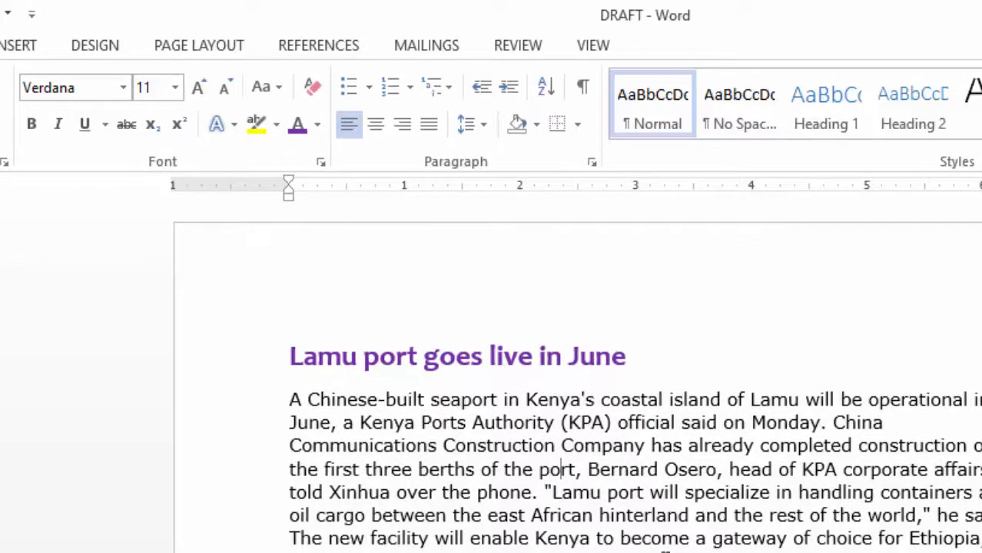
Step: Set the body text of the Barca article in the Verdana font
scroll(560, 469, down, 2)
scroll(560, 469, up, 2)
scroll(560, 469, down, 10)
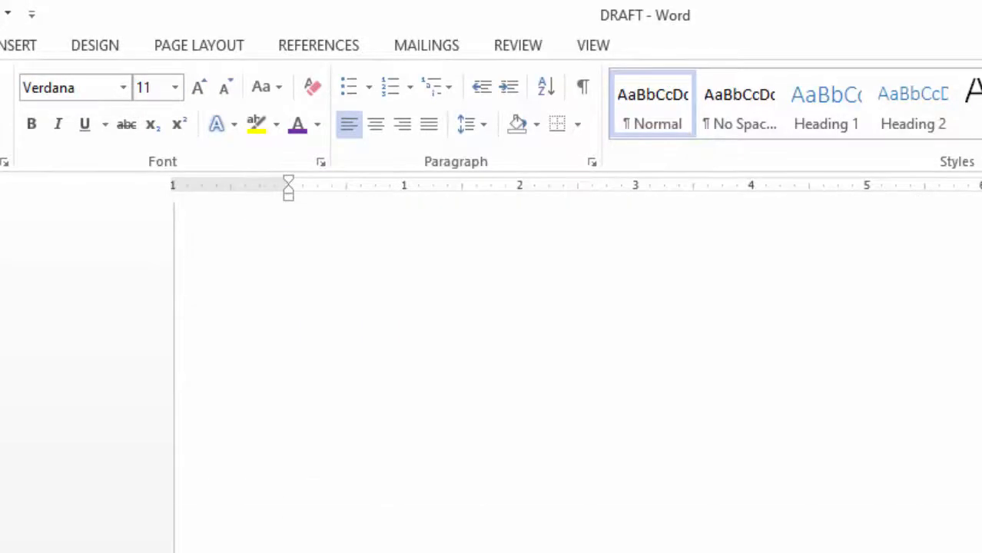
scroll(569, 384, down, 4)
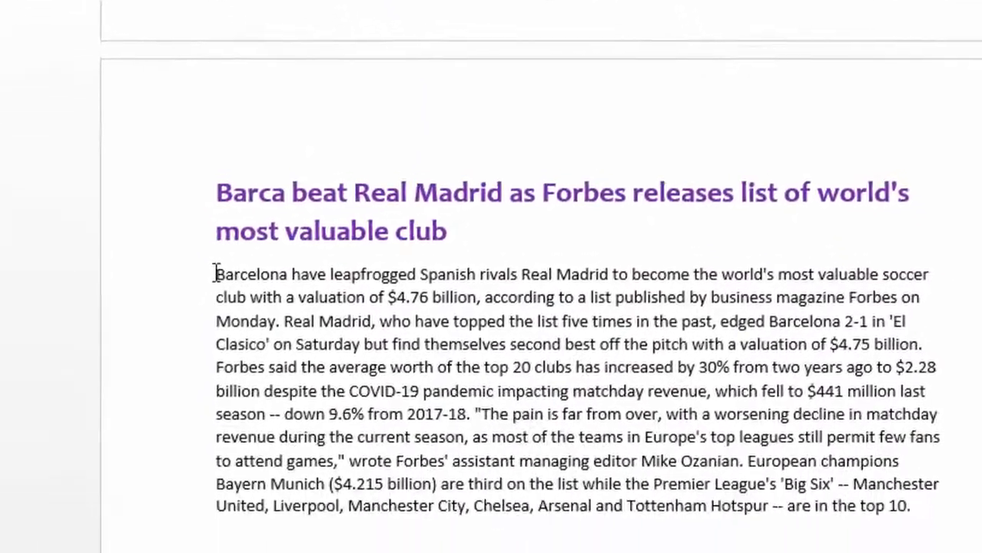
drag(215, 272, 915, 496)
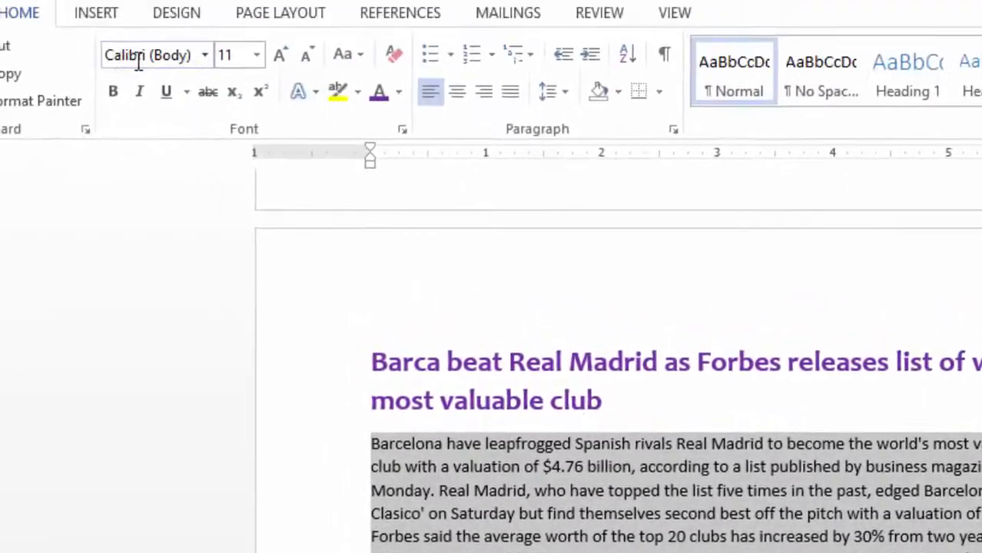
click(139, 61)
text(Verdana)
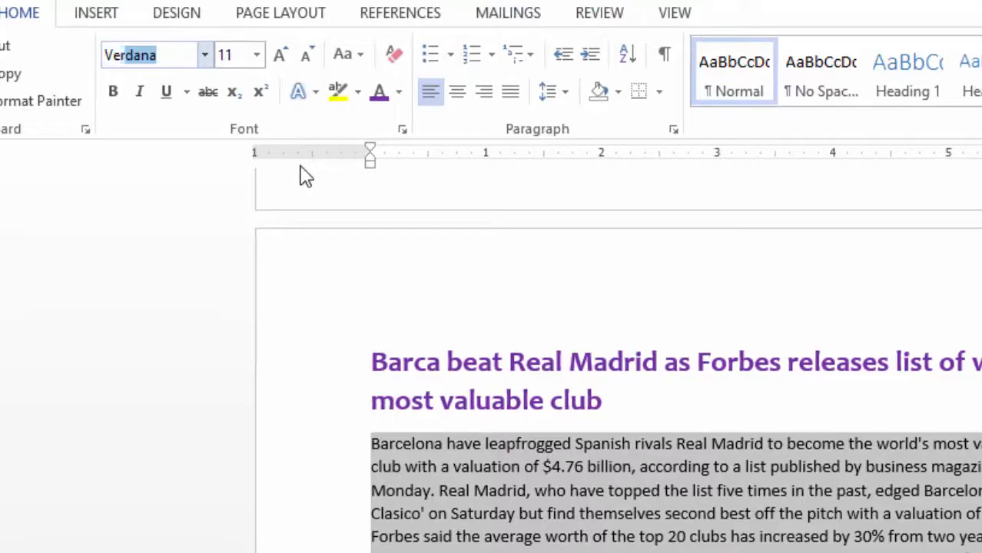
key(Return)
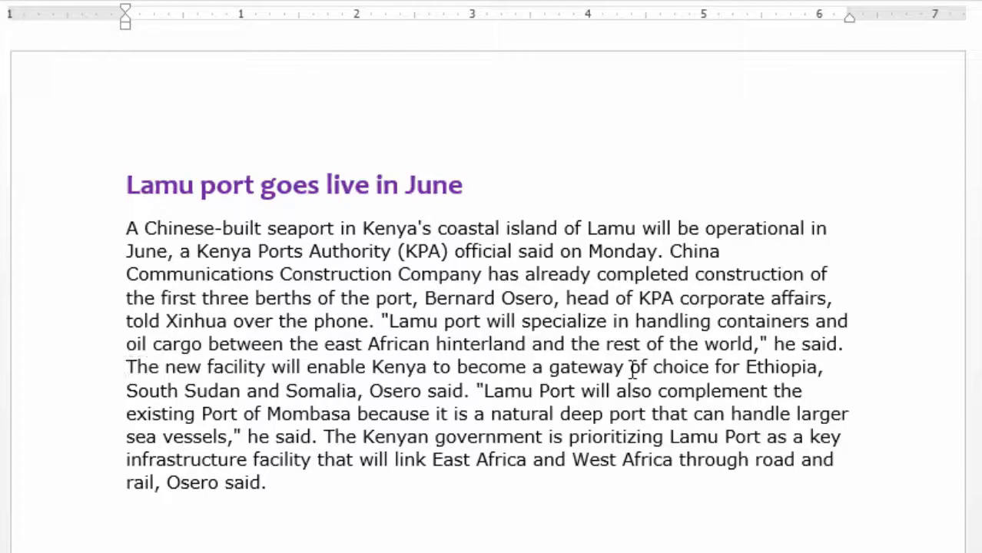
Step: Split the Lamu port article's body into two paragraphs, starting the second at "The new facility will enable Kenya"
click(860, 350)
key(BackSpace)
key(Return)
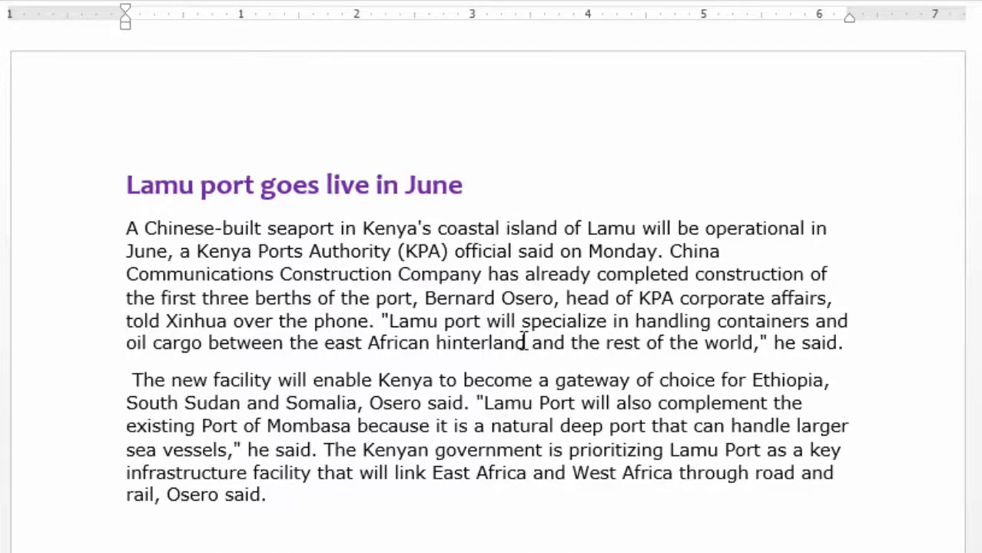
Step: Justify both body paragraphs of the Lamu port article
scroll(558, 460, down, 3)
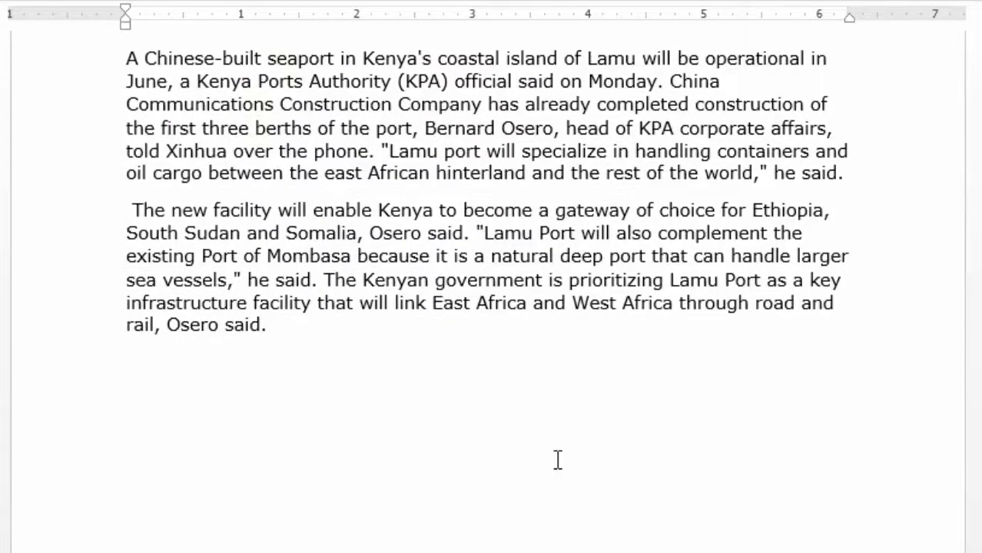
scroll(558, 460, up, 3)
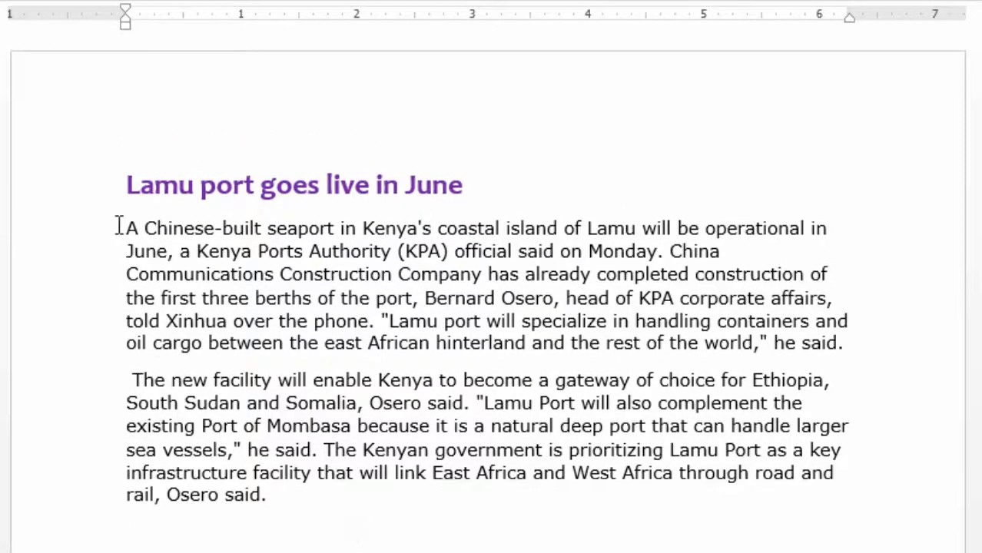
drag(120, 227, 471, 495)
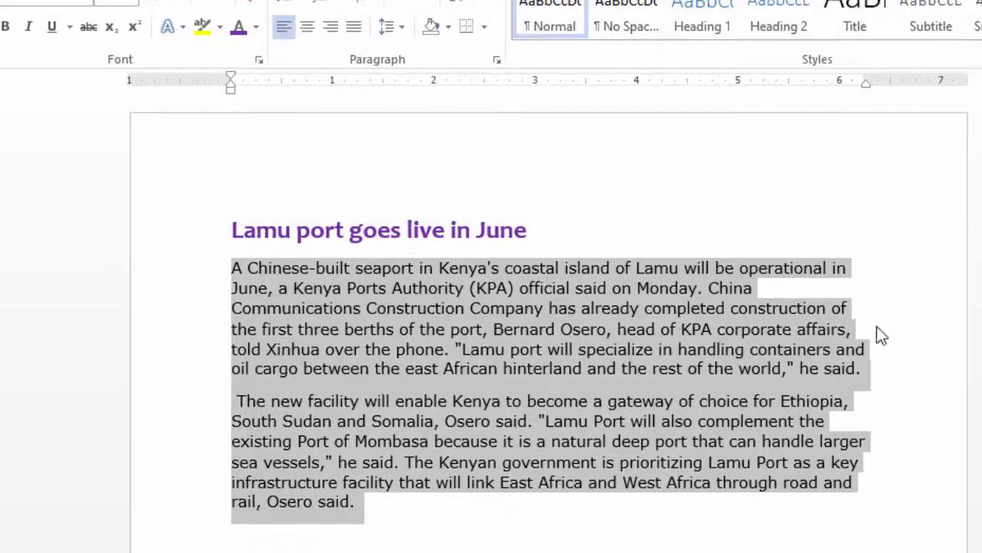
click(354, 27)
click(695, 547)
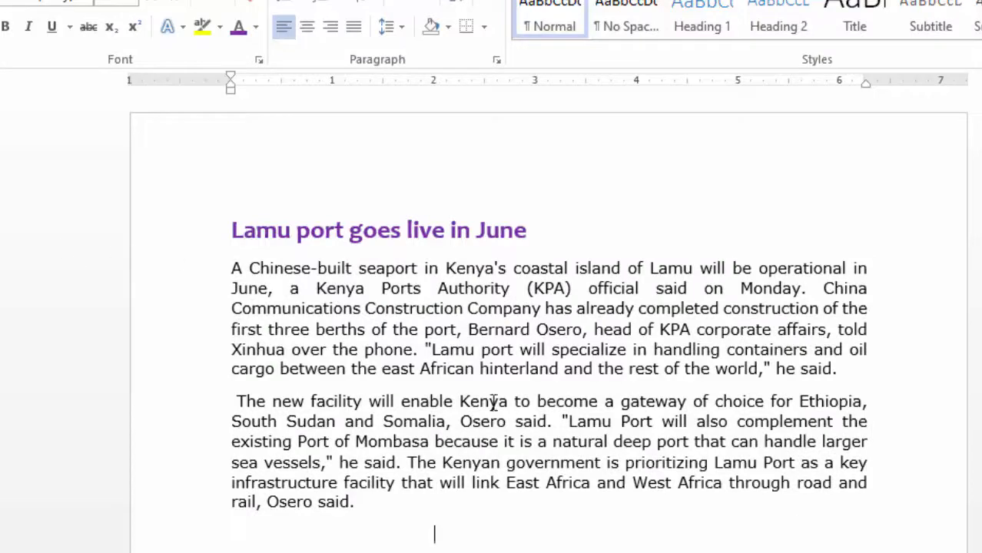
Step: Split the Barca article's body into two paragraphs, starting the second at "Forbes said the average worth"
scroll(701, 427, down, 2)
scroll(705, 384, up, 2)
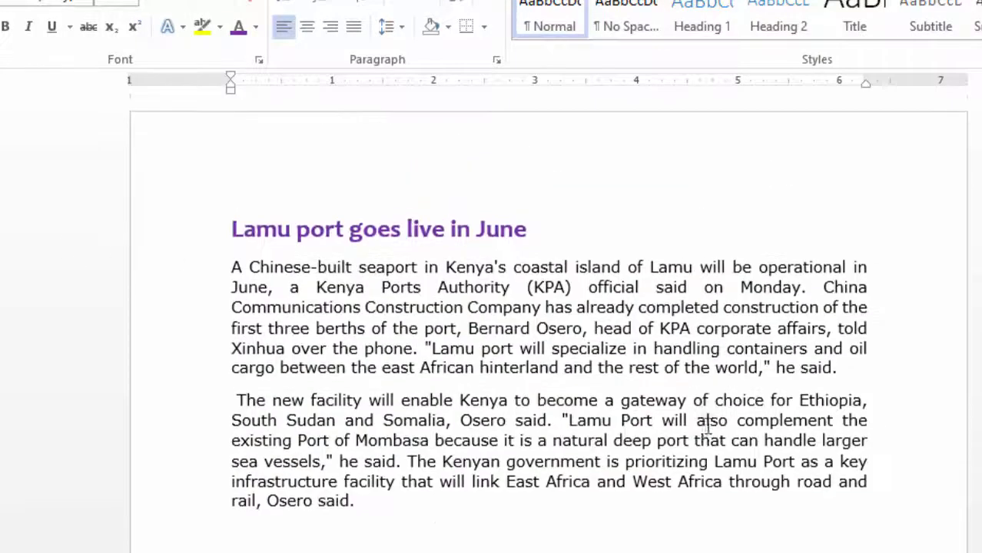
scroll(708, 421, down, 6)
scroll(719, 429, down, 8)
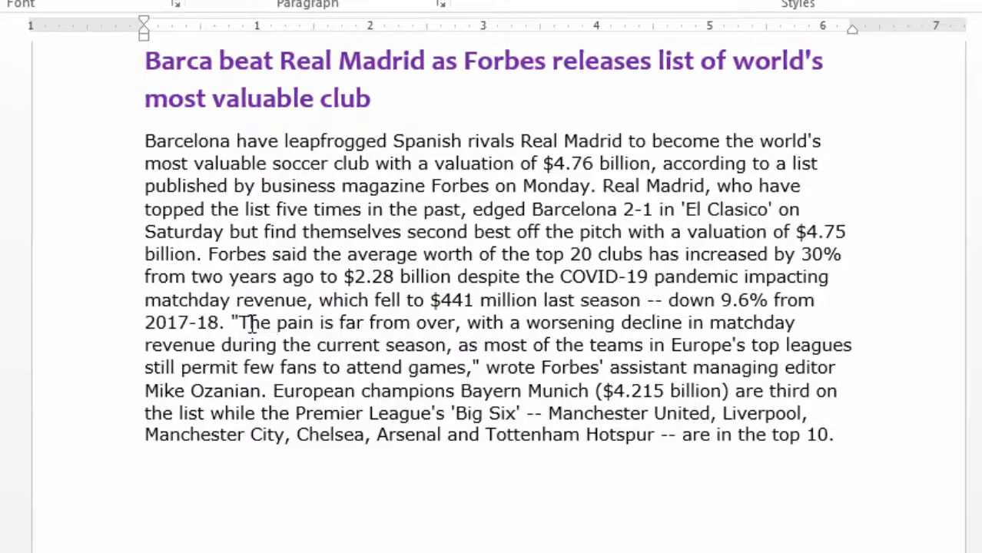
click(228, 321)
key(Return)
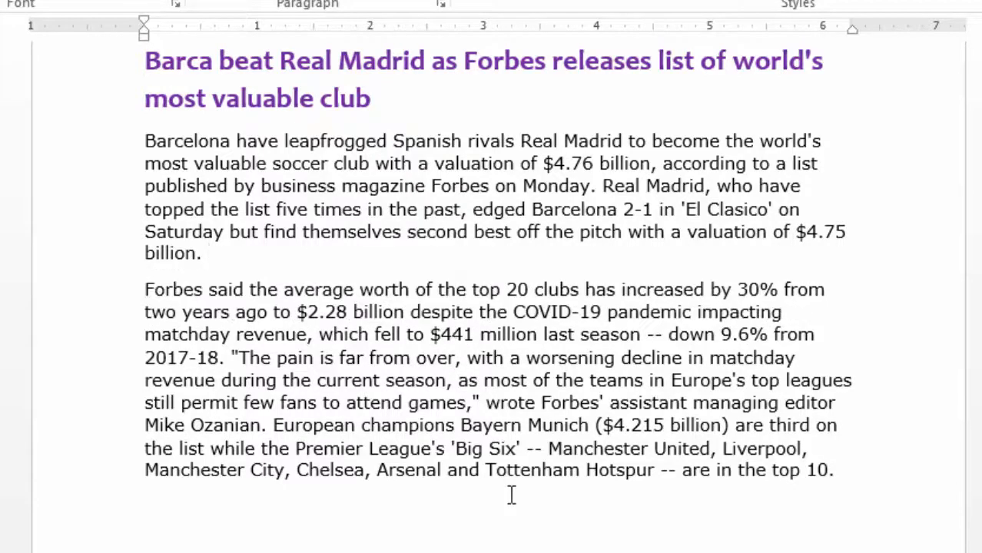
Step: Justify both body paragraphs of the Barca article
scroll(526, 514, up, 3)
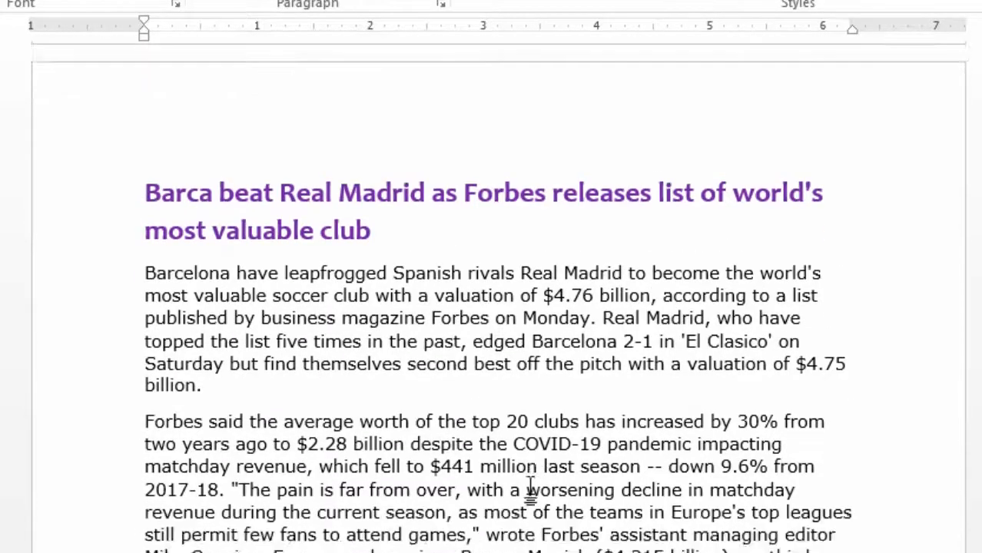
scroll(530, 488, down, 5)
scroll(531, 478, up, 2)
click(145, 141)
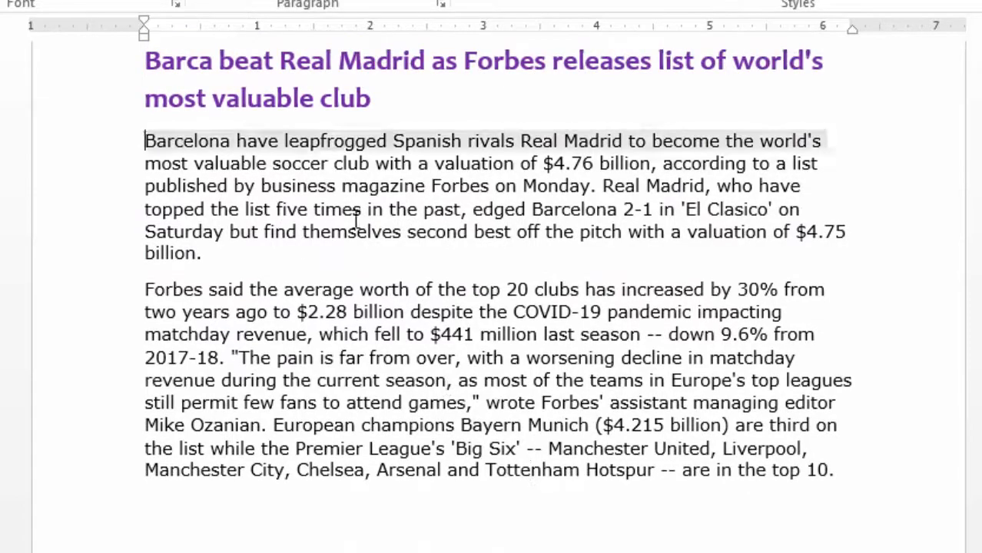
drag(356, 222, 836, 470)
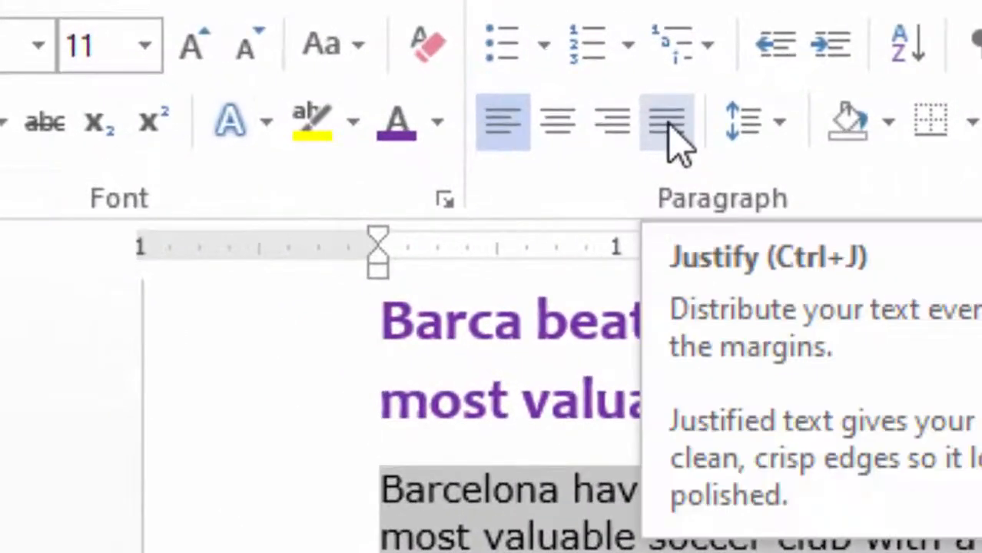
click(667, 121)
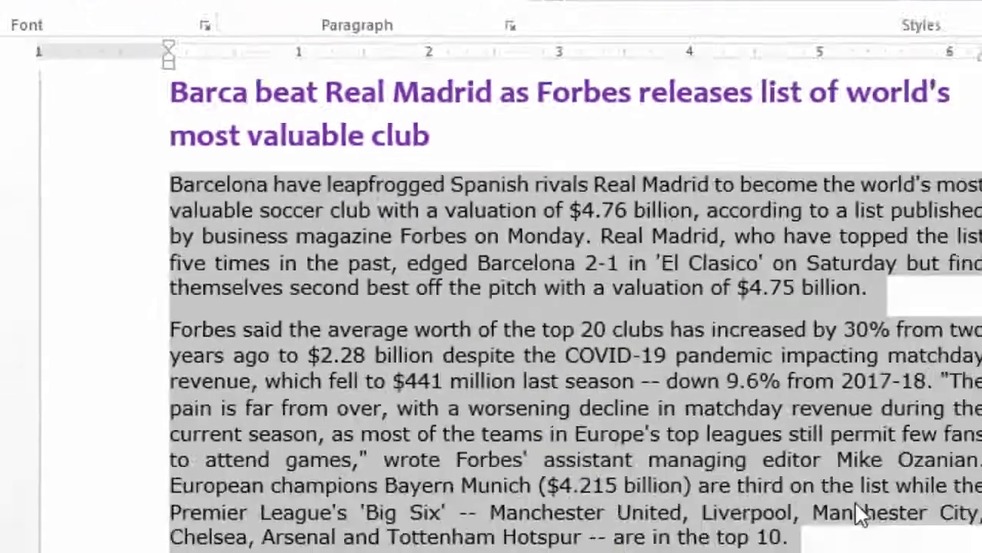
Step: Review the justified paragraphs, titles and page numbers across both articles' pages
click(717, 515)
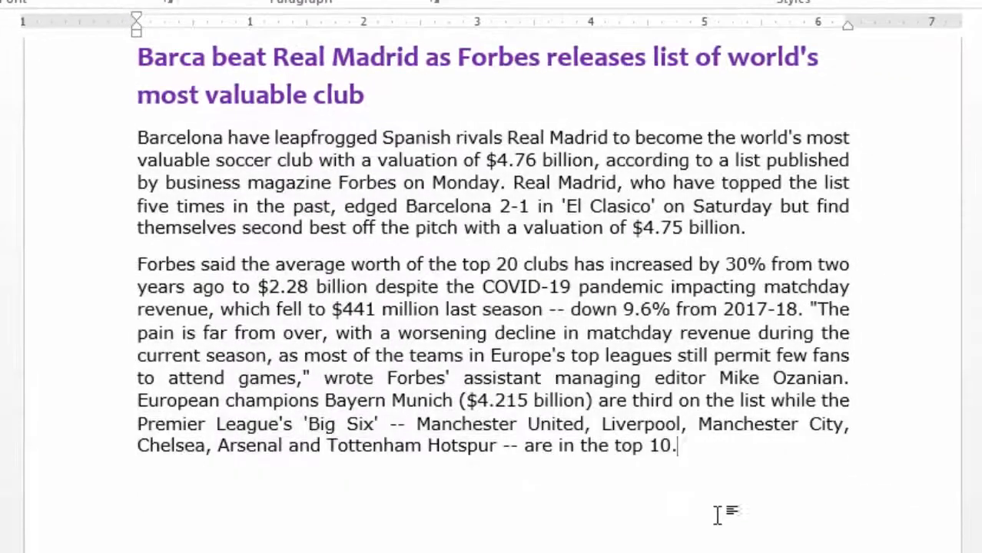
scroll(402, 277, up, 3)
scroll(613, 297, down, 4)
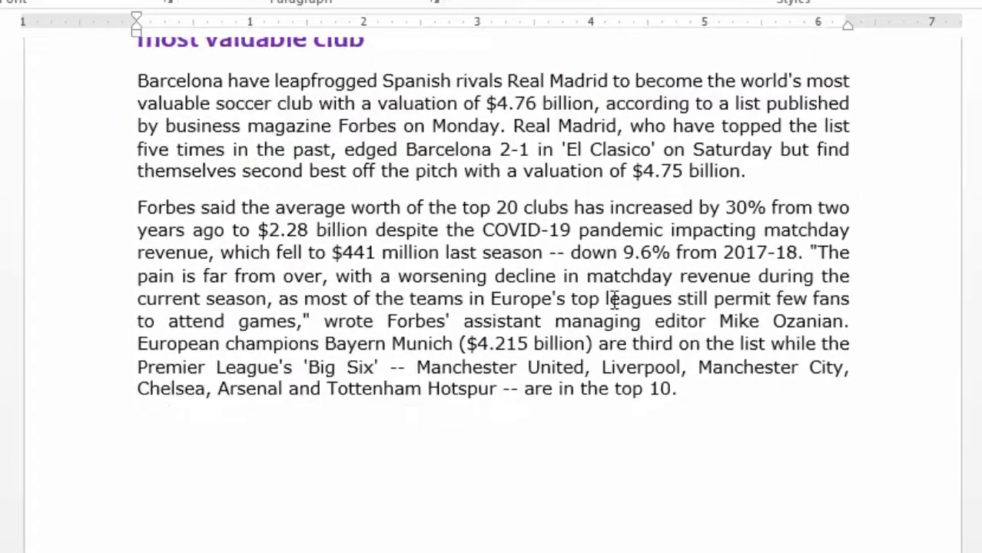
scroll(686, 369, up, 5)
scroll(686, 369, down, 20)
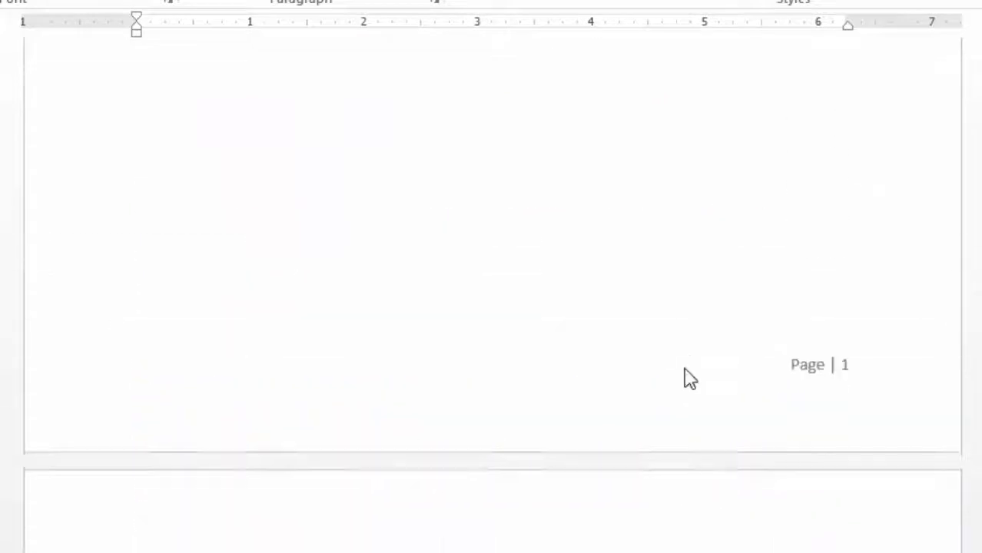
scroll(697, 357, up, 1)
scroll(705, 359, down, 20)
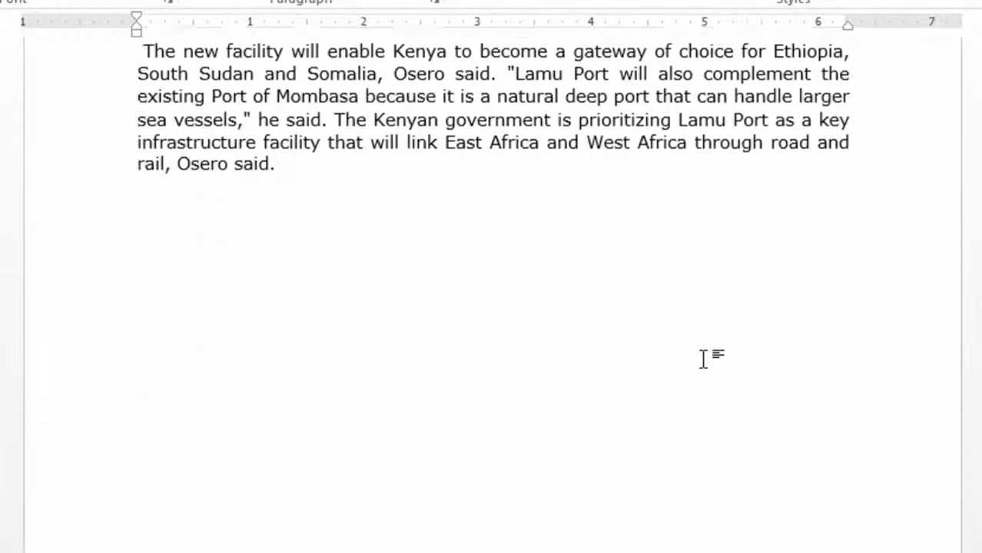
scroll(706, 358, down, 7)
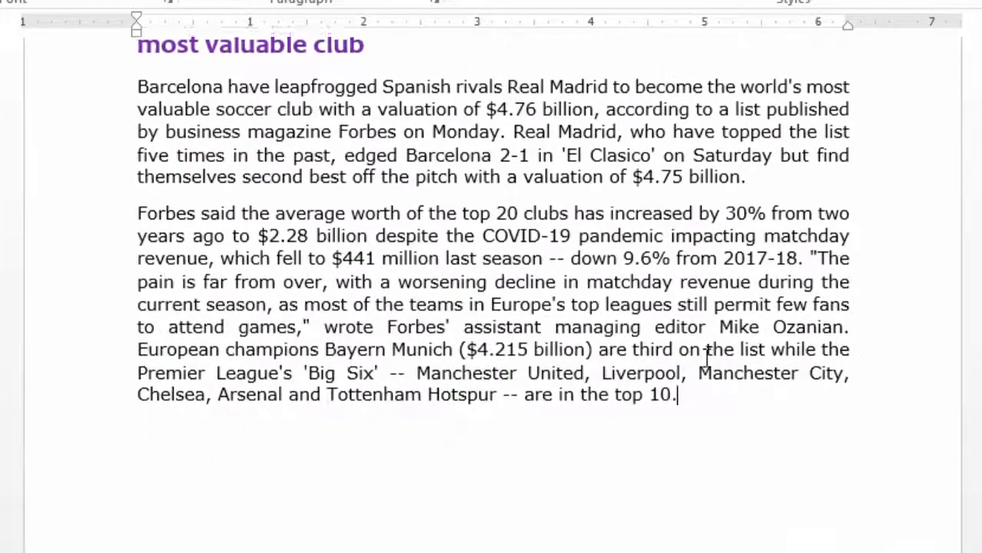
scroll(706, 358, up, 13)
scroll(707, 361, up, 12)
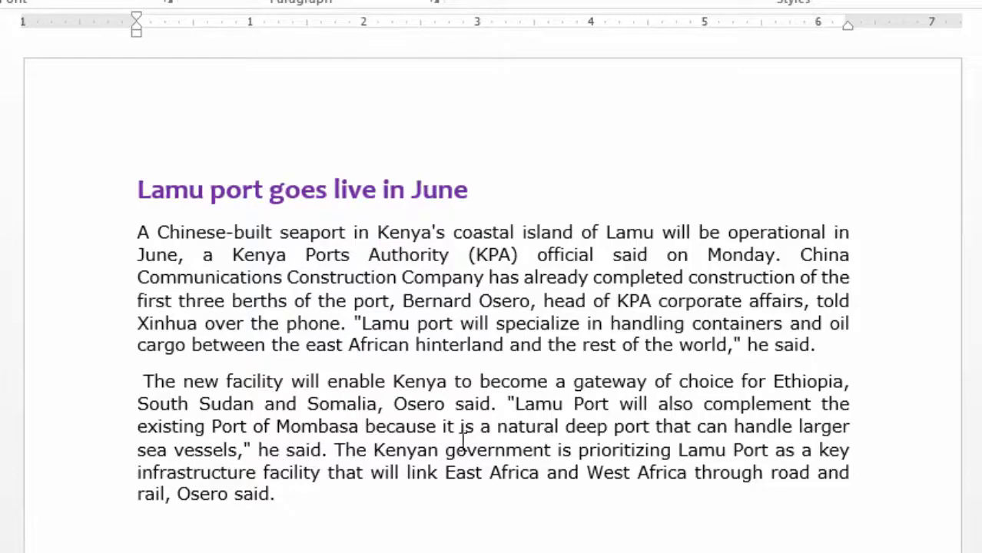
Step: Add an empty line between the Lamu port title and its first body paragraph
click(401, 536)
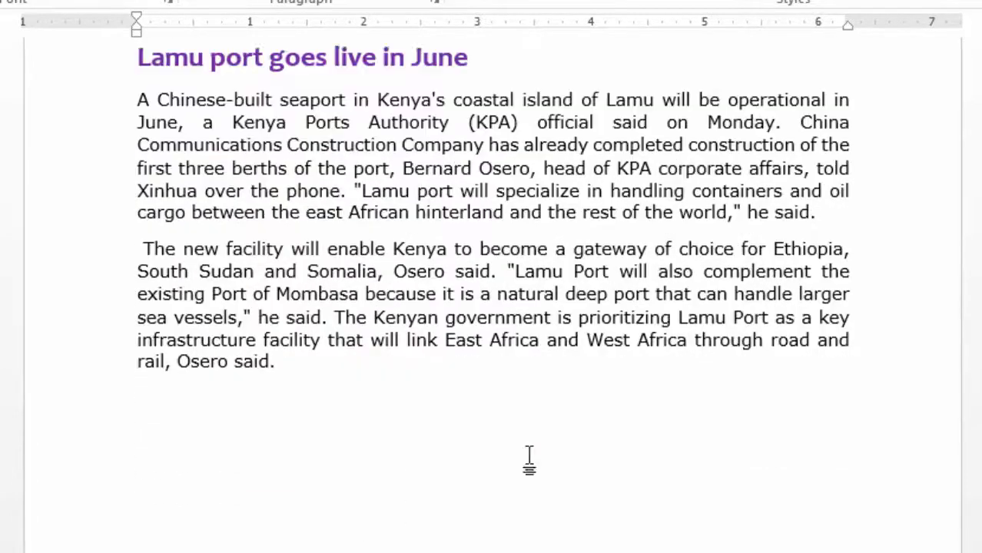
scroll(529, 455, down, 4)
scroll(530, 451, up, 4)
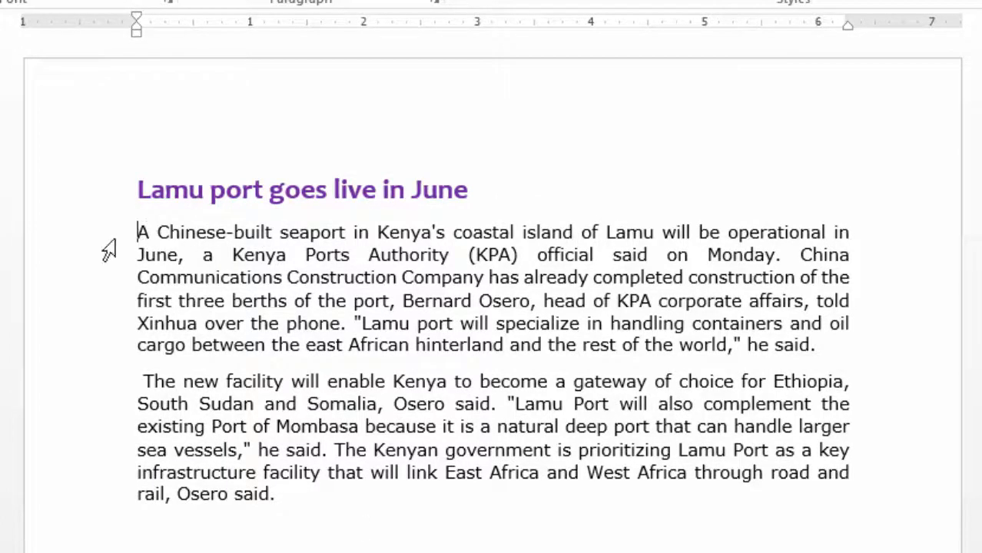
key(Return)
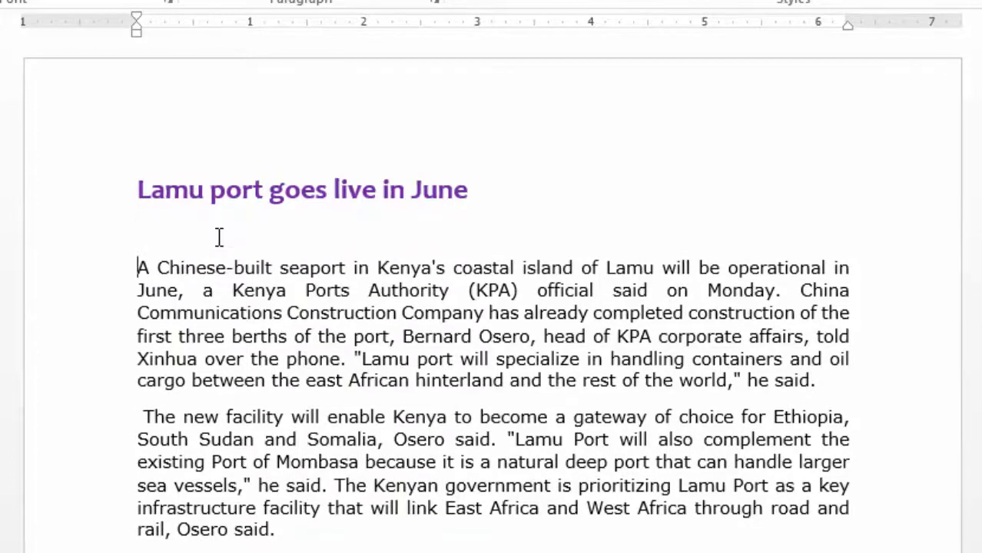
click(164, 232)
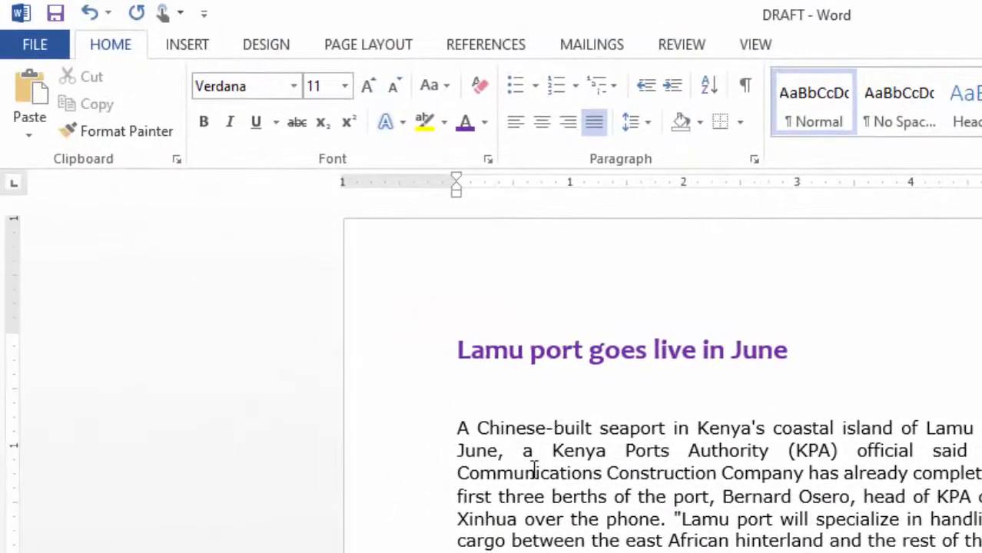
Step: Insert the LAMU PORT picture from the Desktop's ARTICLE folder on the empty line under the Lamu port title
click(198, 50)
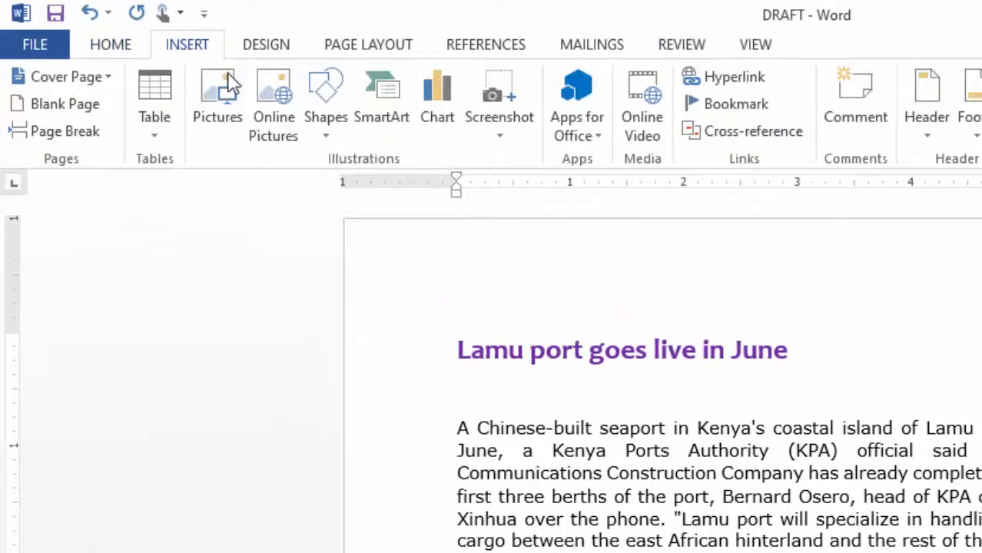
click(217, 119)
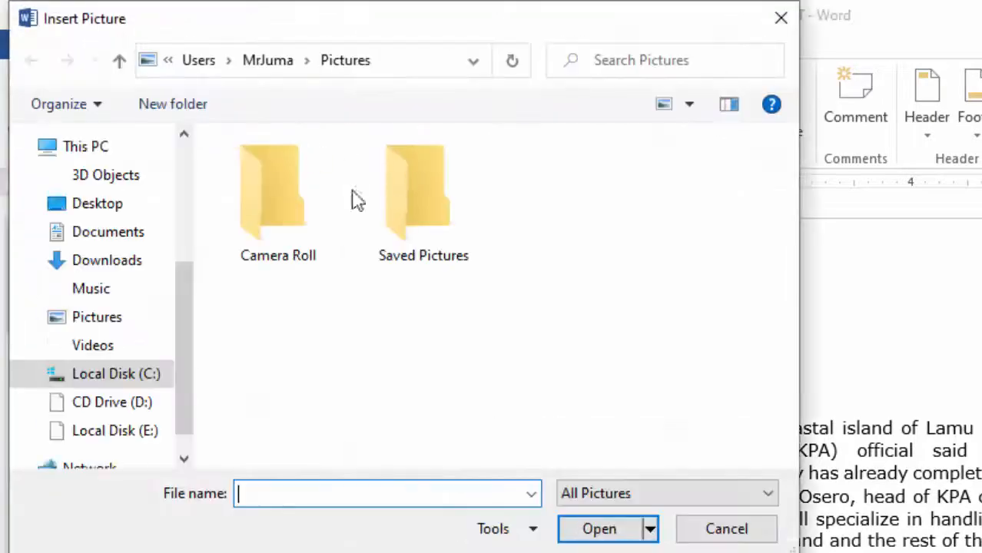
click(126, 205)
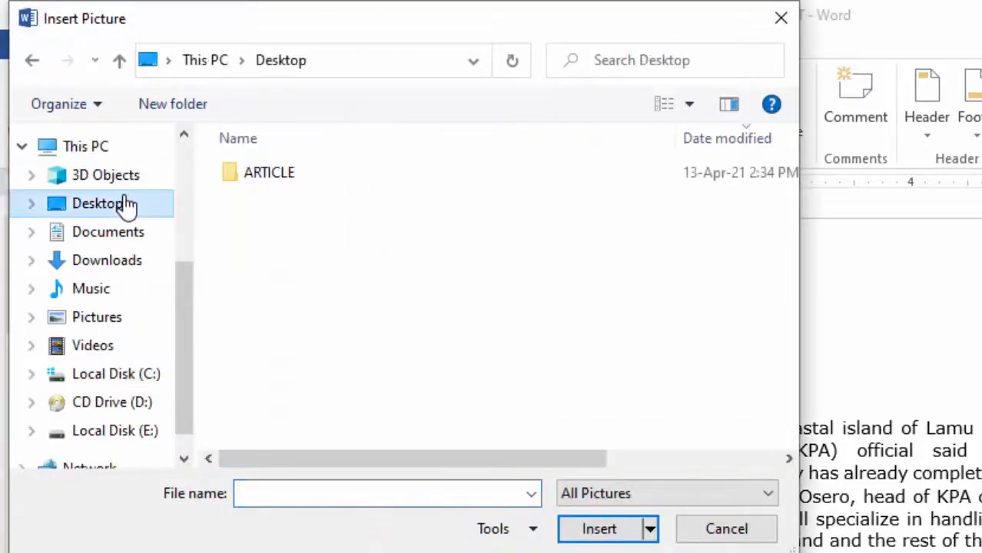
double_click(275, 177)
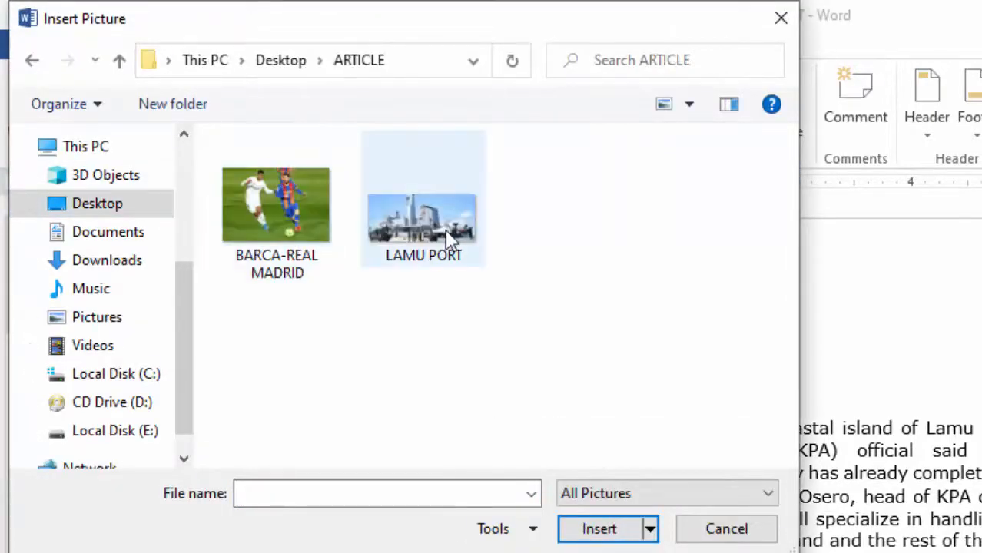
click(442, 227)
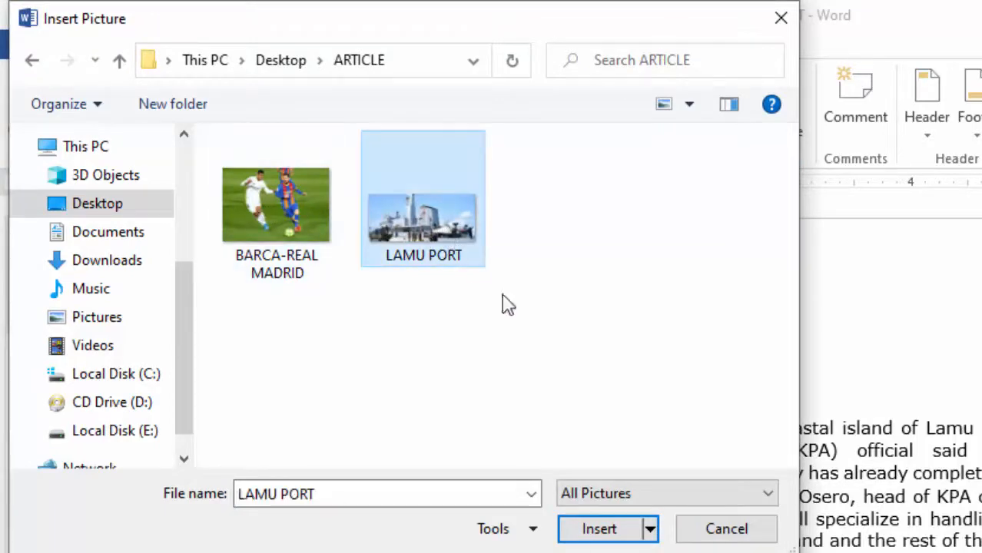
click(587, 530)
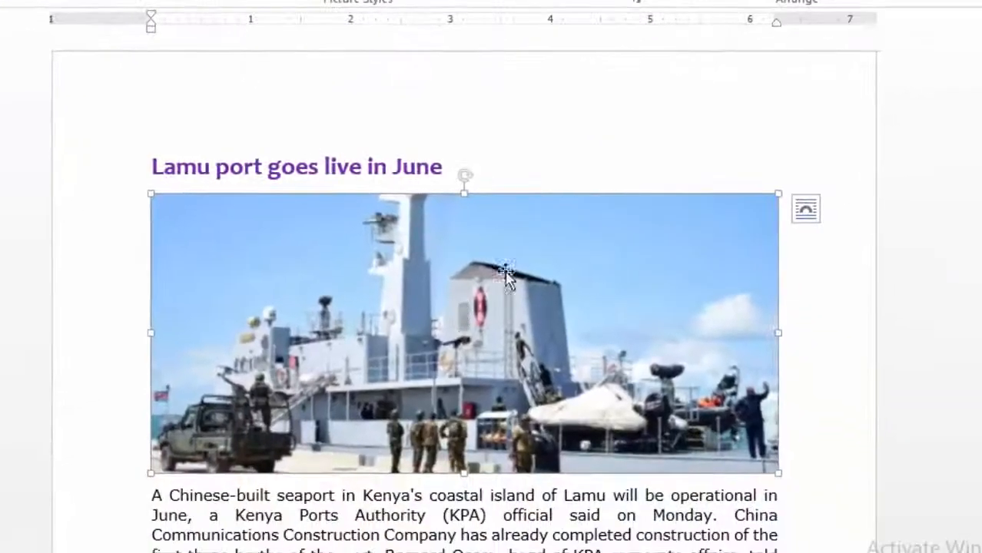
click(831, 340)
scroll(622, 353, down, 2)
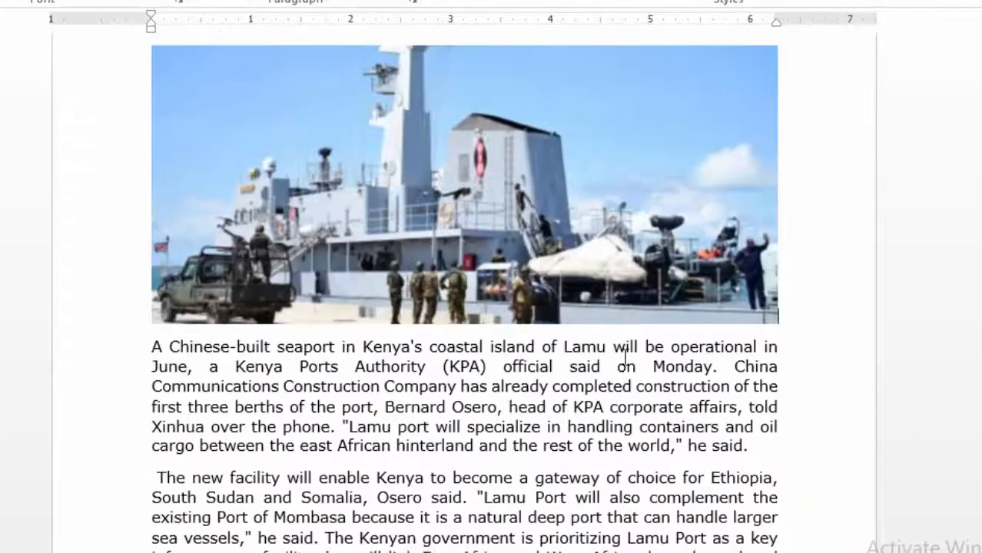
scroll(570, 344, up, 2)
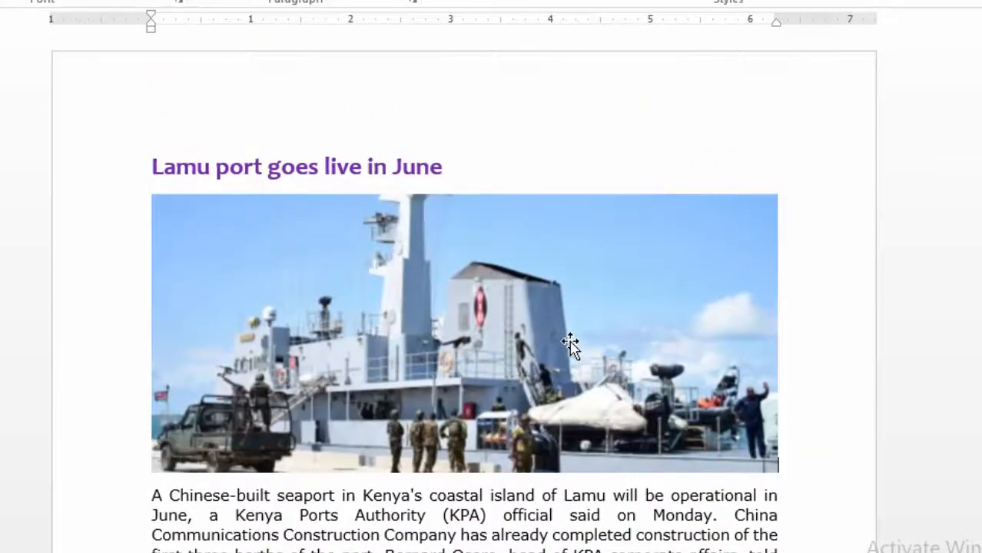
Step: Add an empty line between the Barca article's title and its first body paragraph
scroll(570, 345, down, 15)
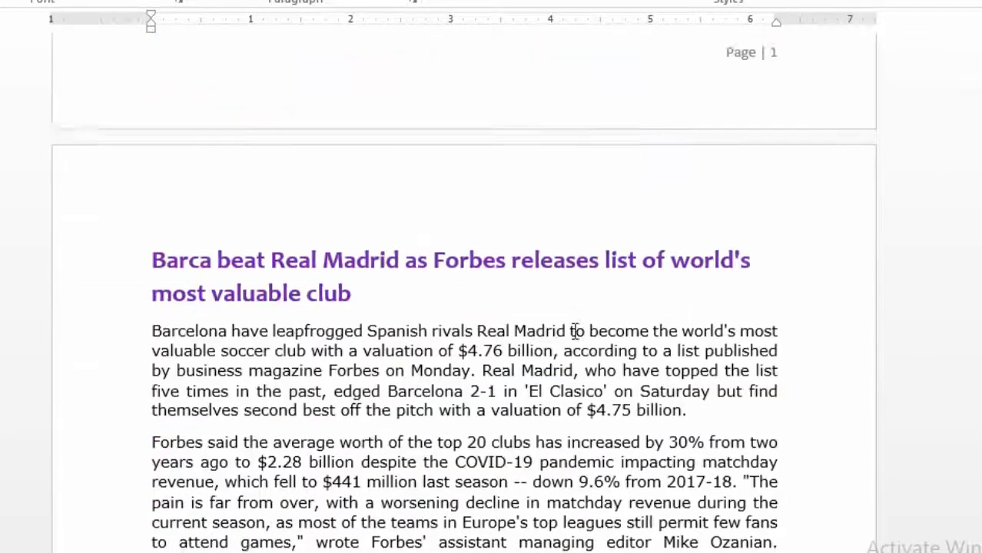
scroll(575, 331, down, 3)
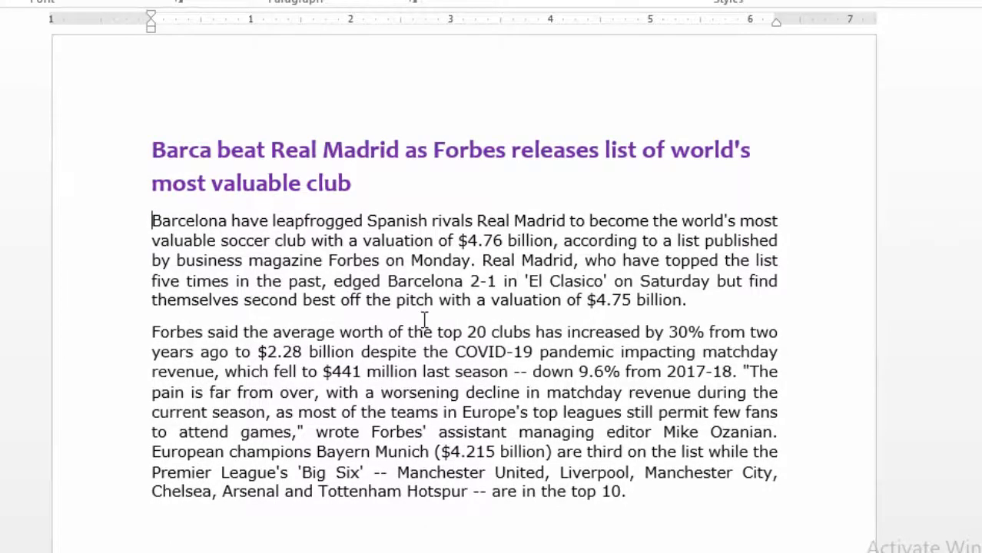
key(Return)
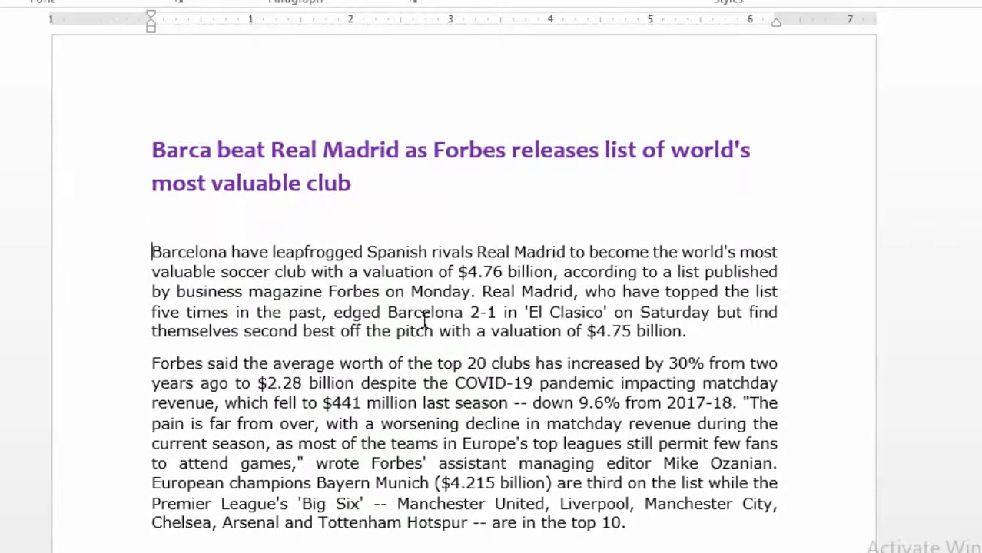
click(167, 220)
Step: Insert the BARCA-REAL MADRID picture from the ARTICLE folder on the empty line under the Barca title
click(51, 43)
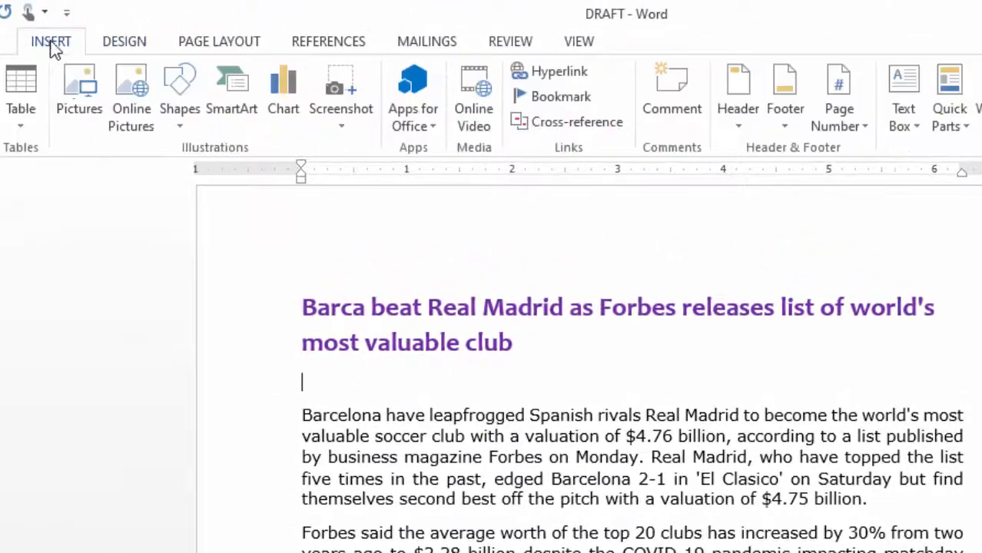
click(78, 96)
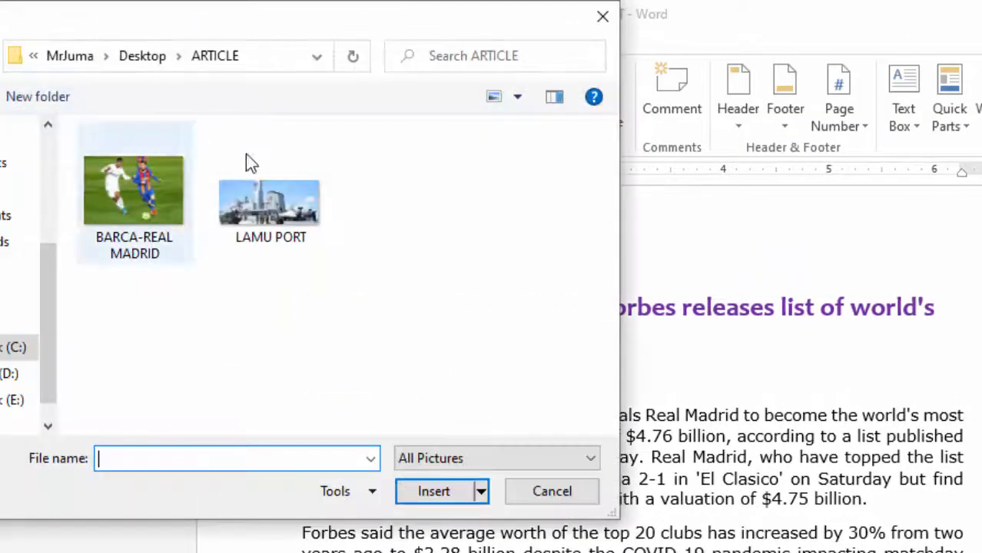
click(165, 229)
click(427, 501)
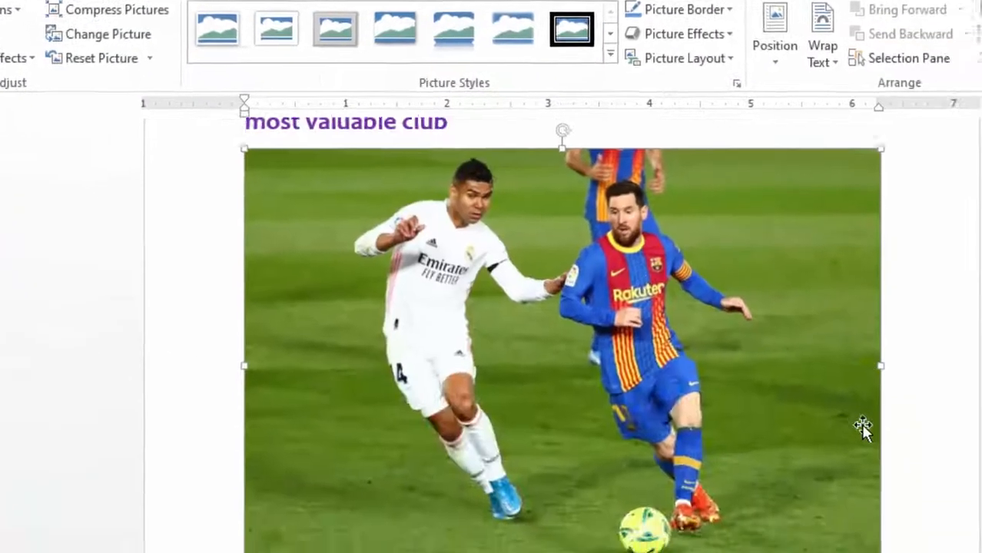
click(561, 531)
Step: Review both pages to check the pictures, body text and page numbers of the two articles
scroll(607, 478, down, 5)
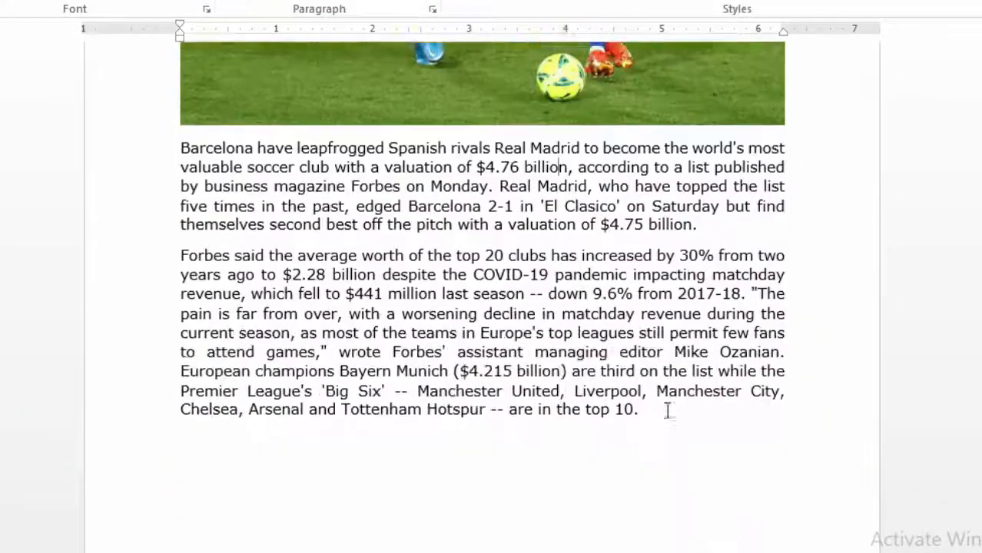
scroll(669, 409, down, 3)
scroll(674, 400, up, 20)
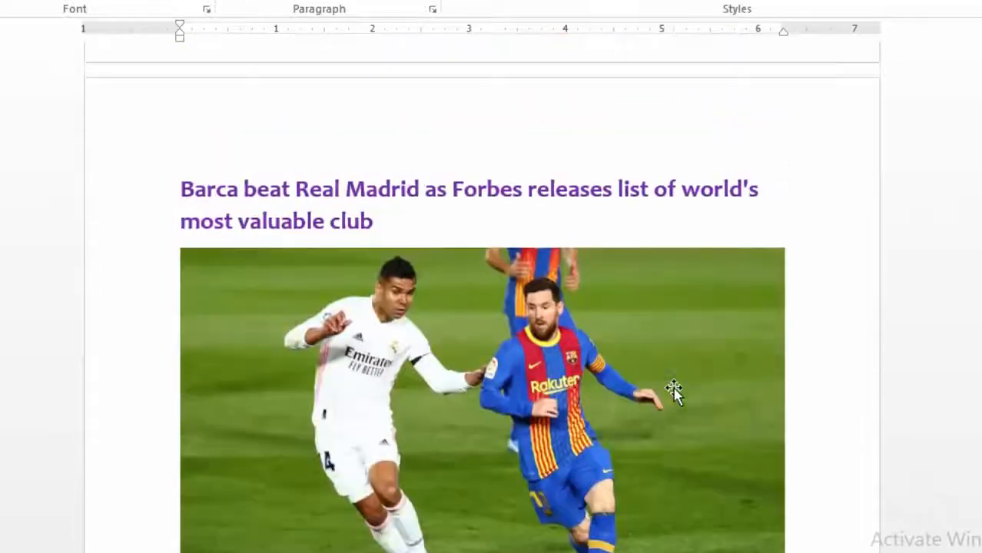
scroll(675, 386, up, 12)
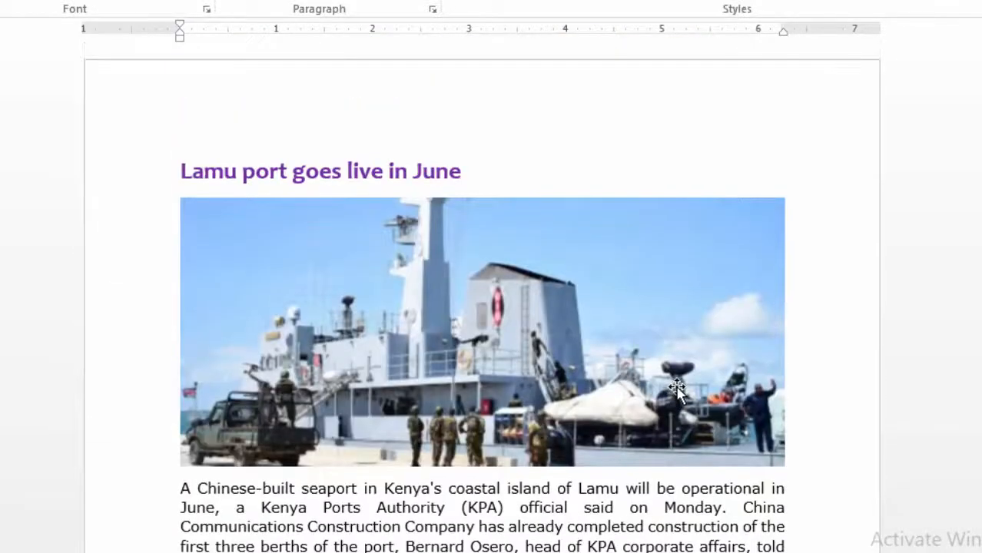
scroll(676, 388, down, 20)
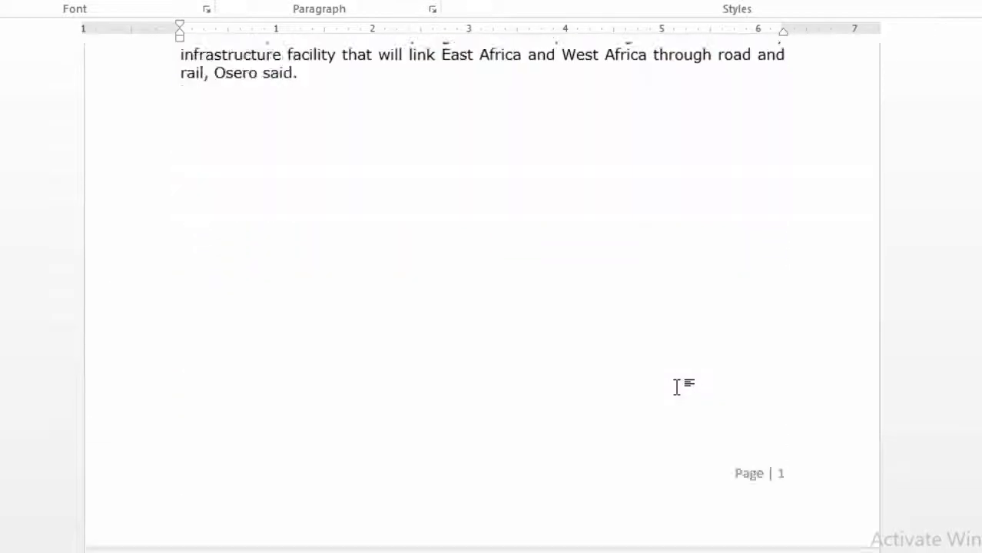
scroll(676, 387, down, 4)
scroll(676, 387, down, 7)
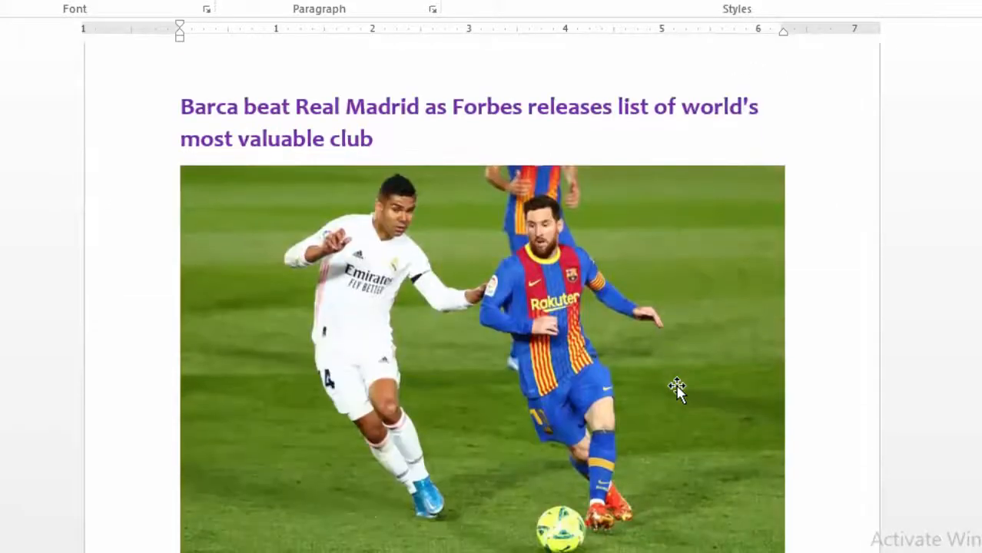
scroll(679, 386, down, 10)
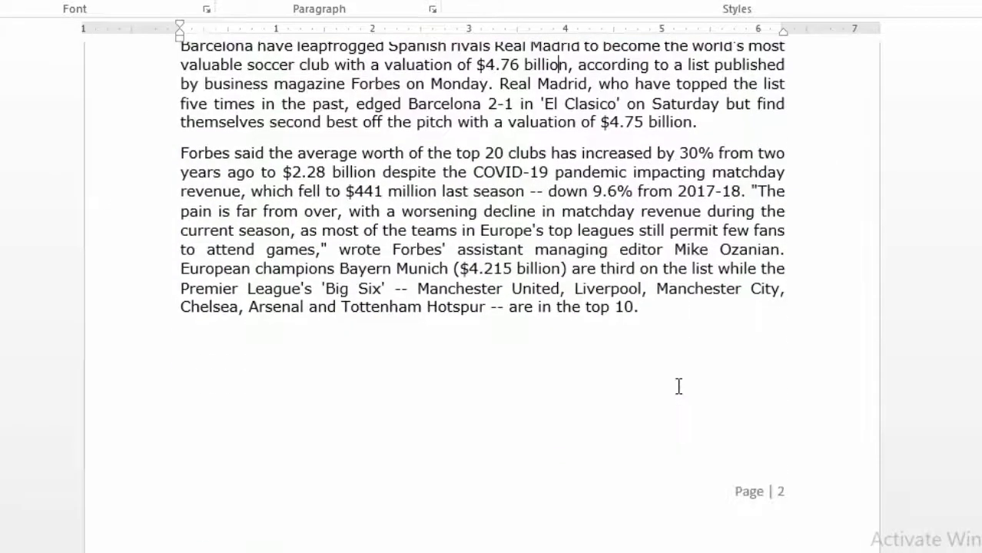
scroll(679, 386, up, 20)
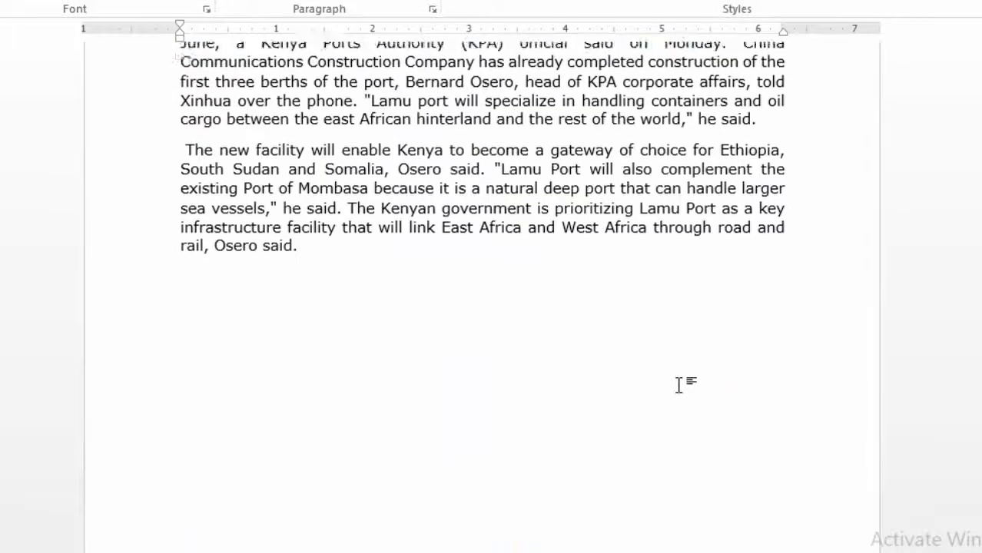
scroll(679, 386, up, 11)
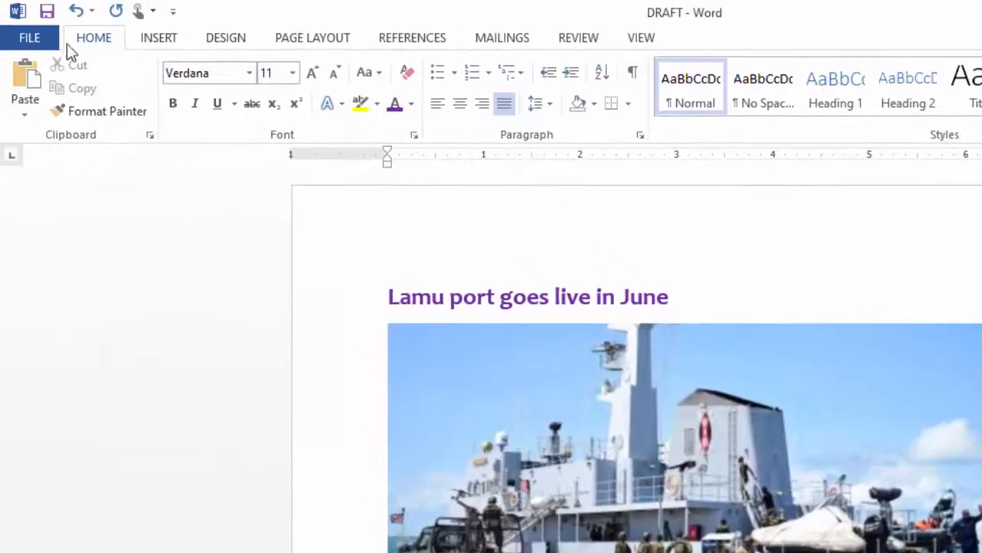
Step: Open the print settings and print preview for the DRAFT document
click(29, 38)
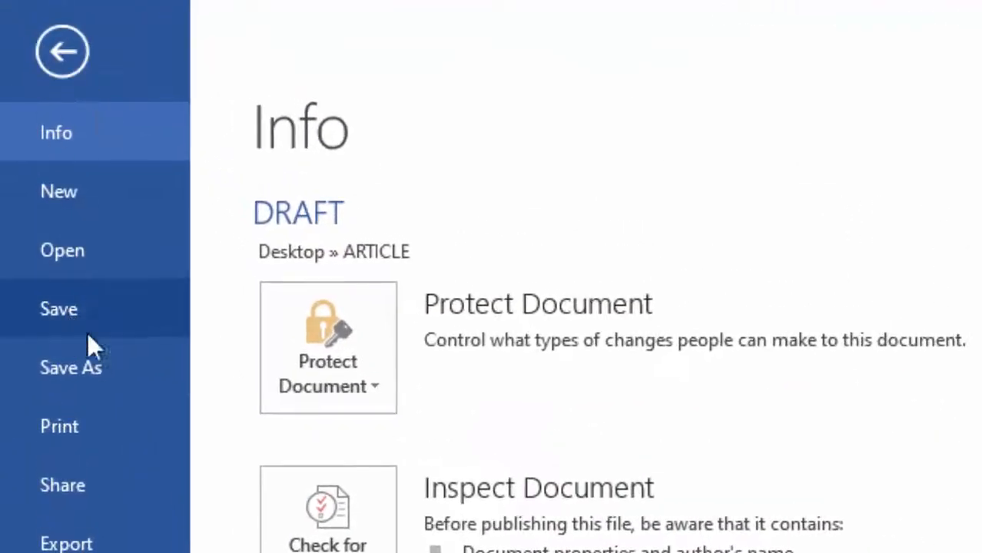
click(78, 427)
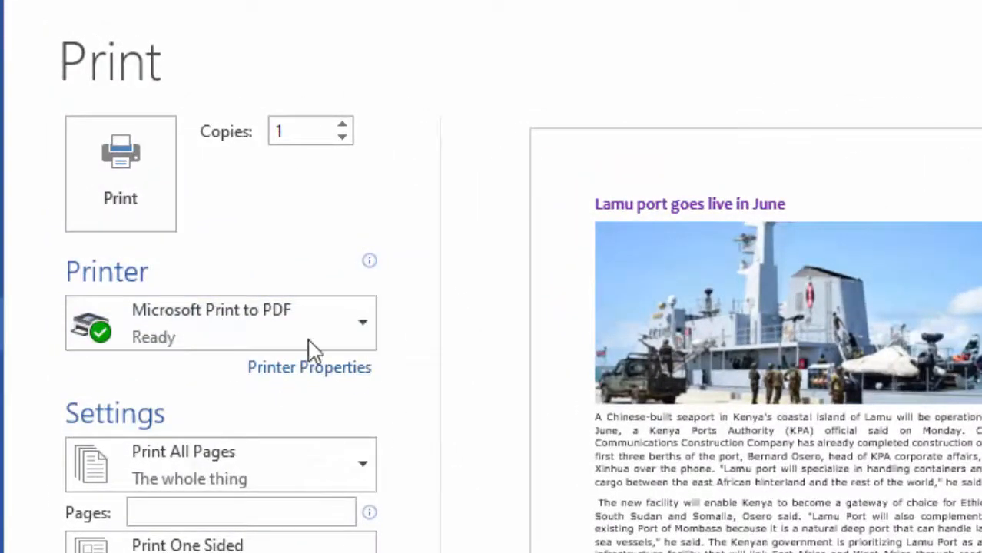
mouse_move(269, 332)
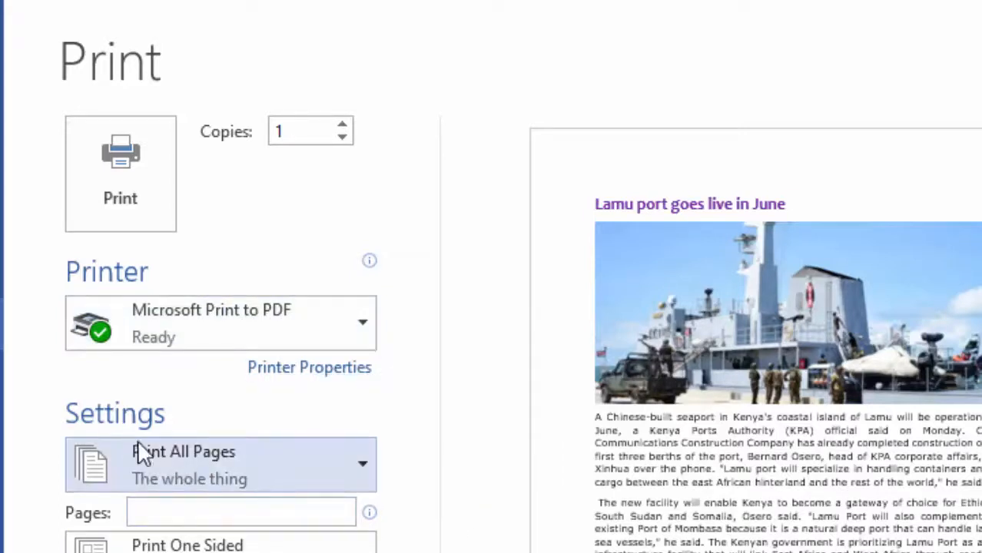
Step: Try limiting the print range to page 1 and to page 2, and clear the range to print all pages
click(156, 513)
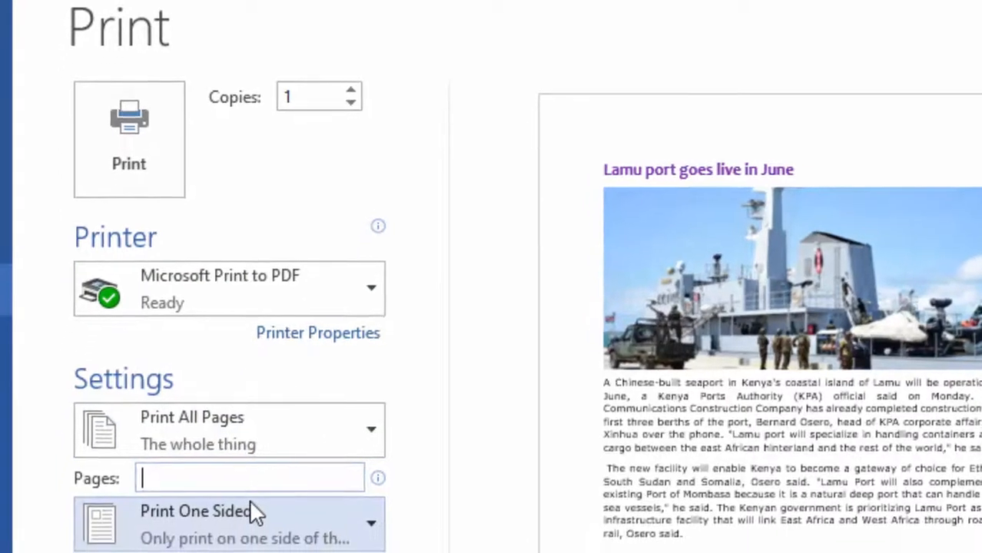
text(1)
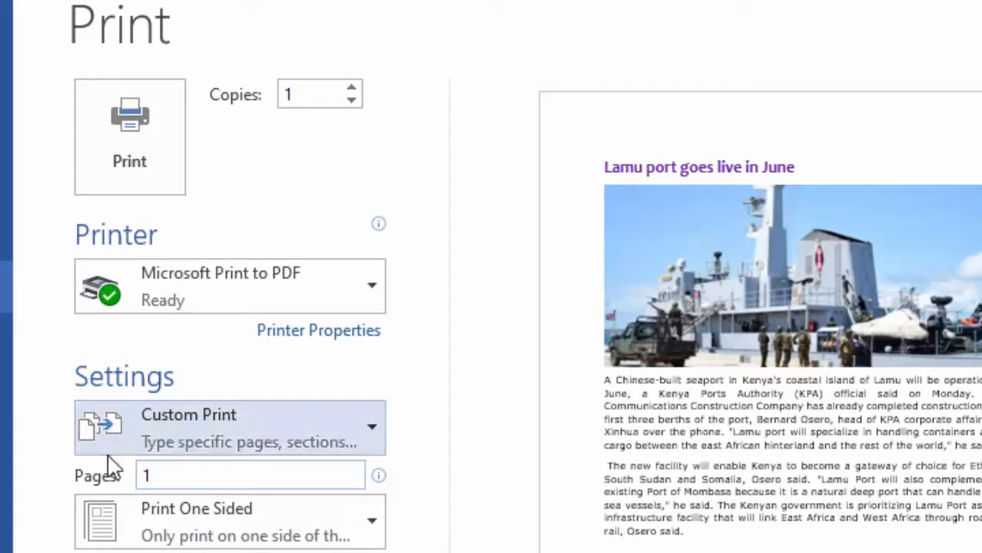
double_click(167, 484)
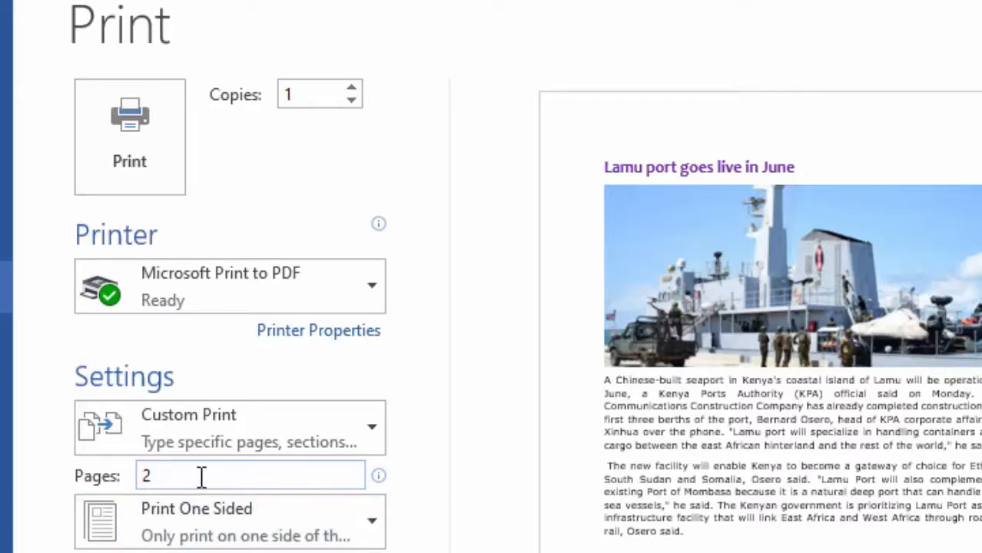
key(BackSpace)
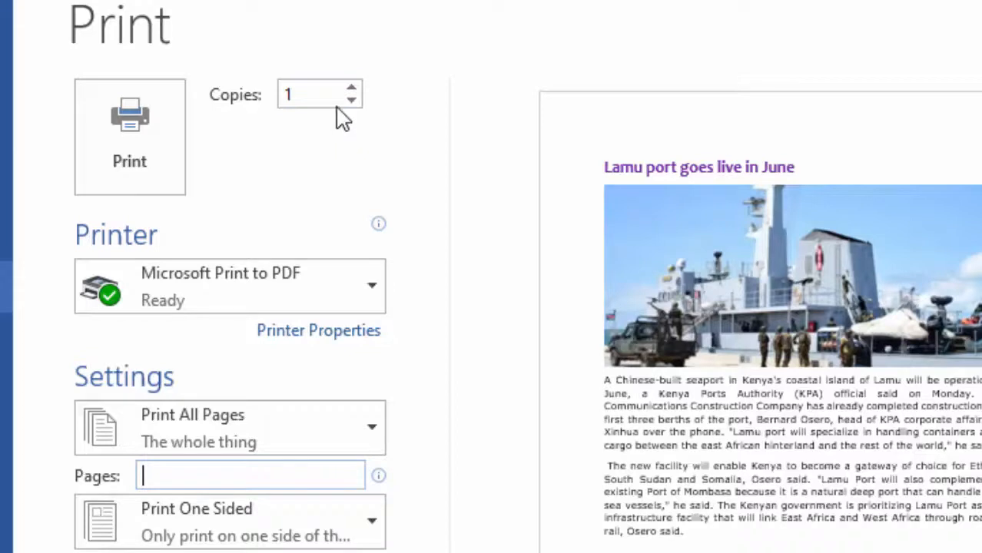
Step: Try setting the number of copies to 2 and to 4, and return it to 1
drag(308, 92, 272, 92)
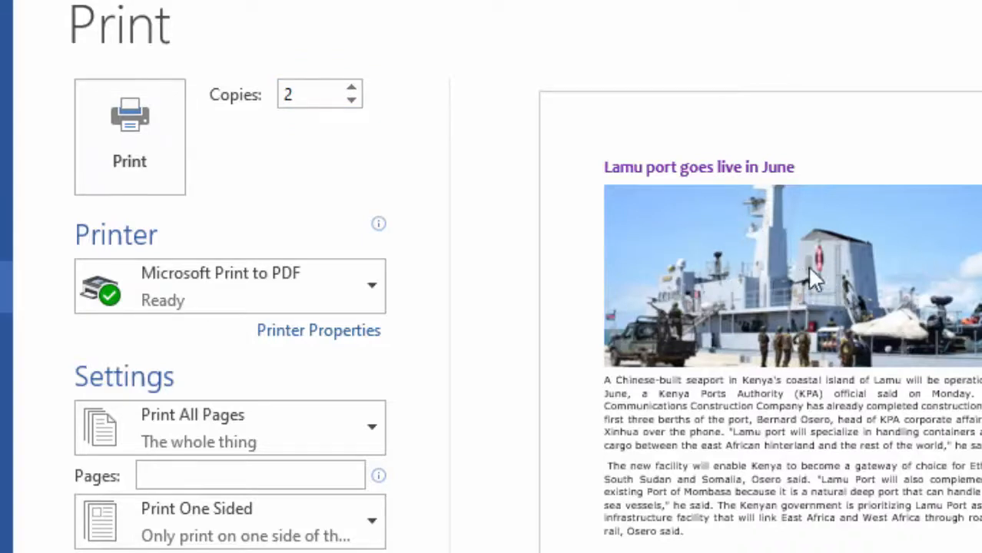
drag(320, 96, 268, 94)
text(4)
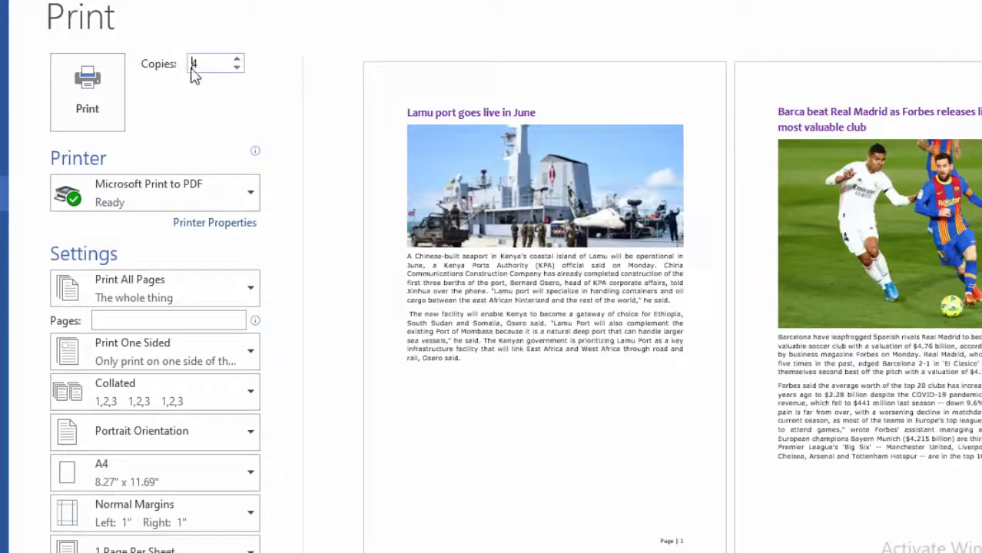
drag(211, 66, 185, 64)
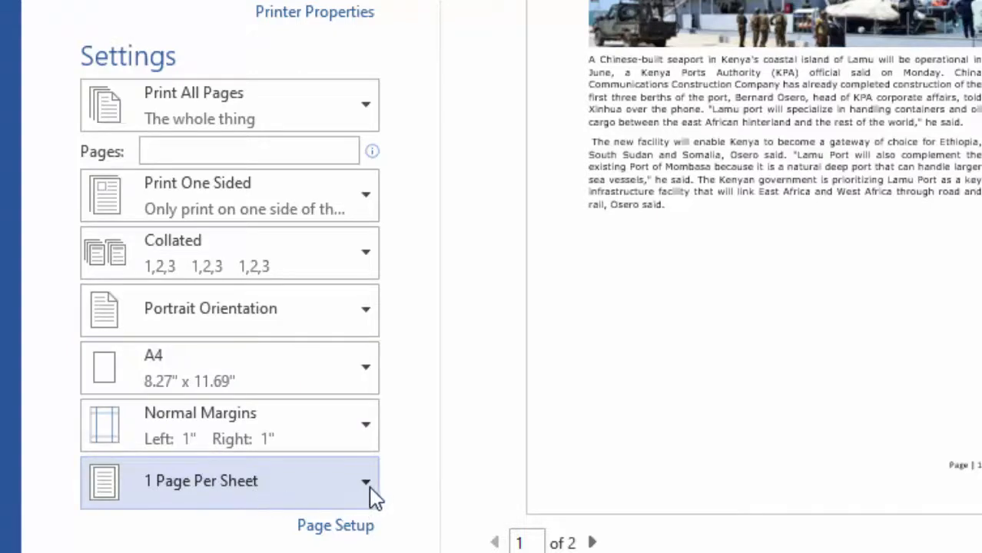
Step: Try the 2 and 4 pages per sheet layouts, and return the setting to 1 page per sheet
click(368, 484)
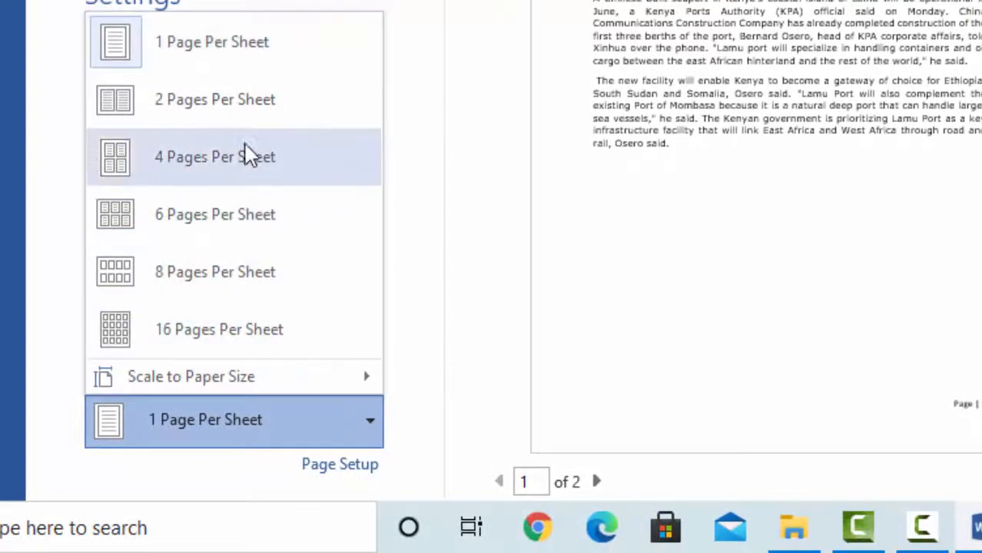
click(246, 108)
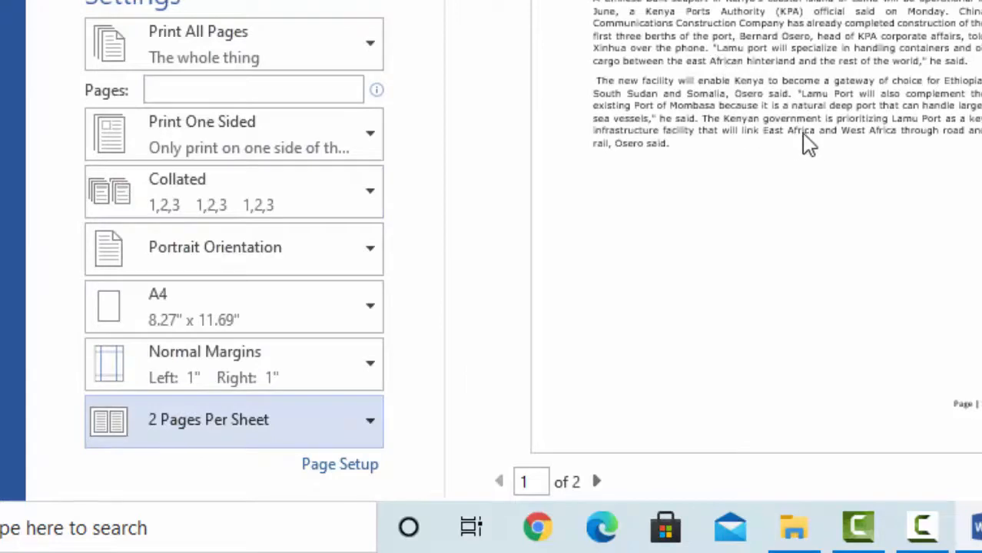
click(369, 428)
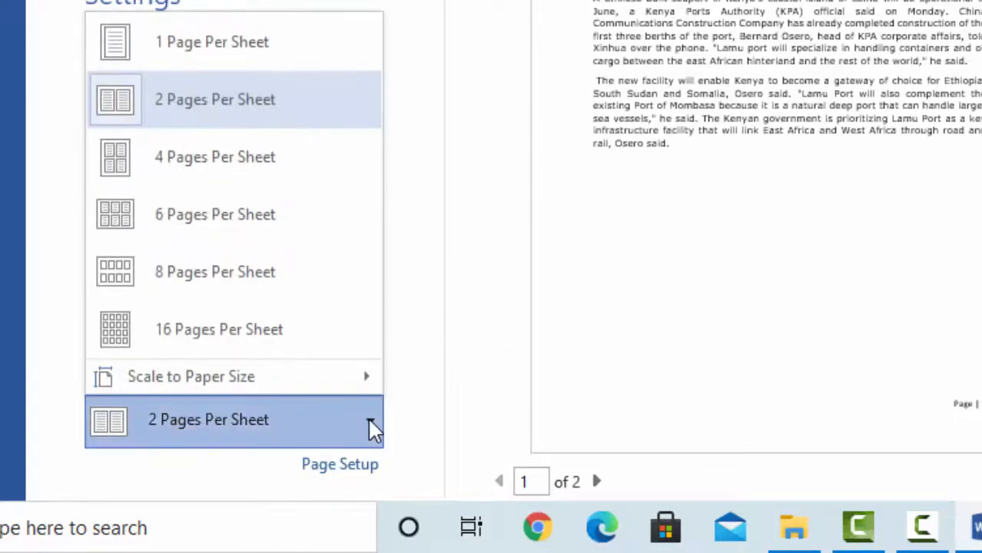
click(218, 173)
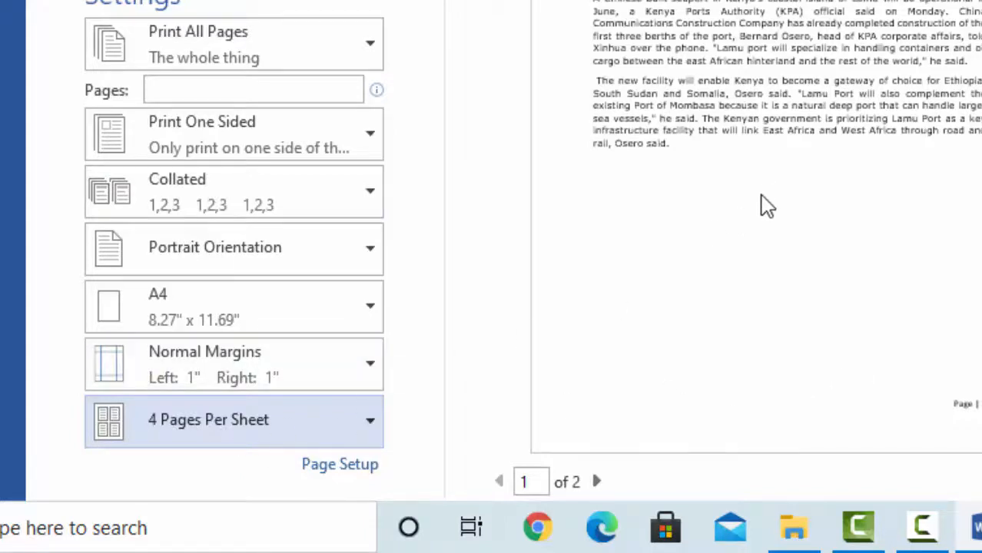
click(370, 428)
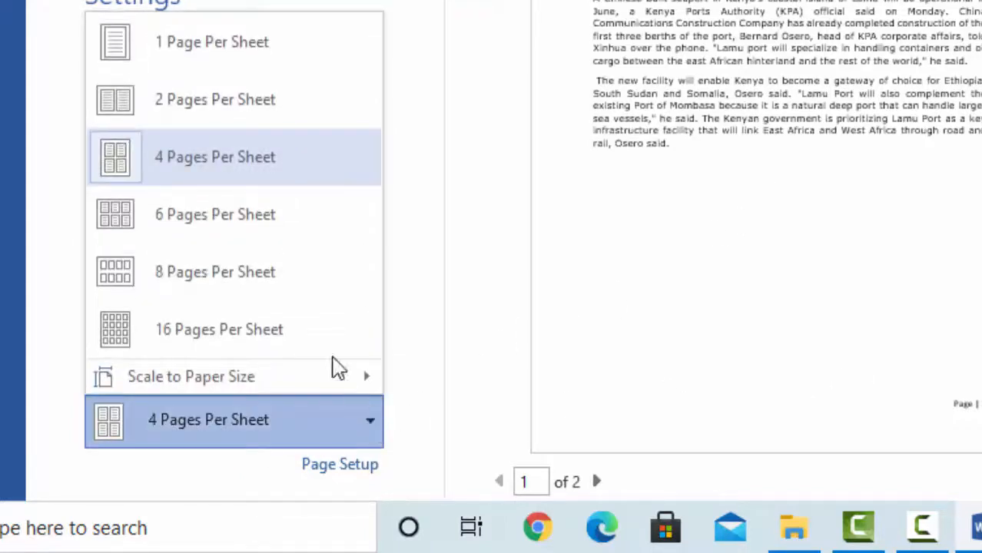
click(211, 42)
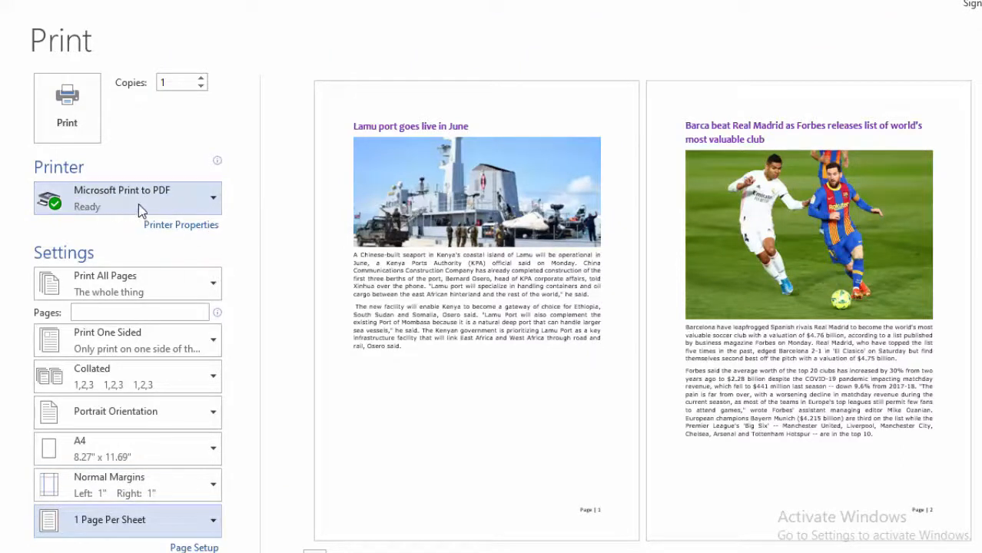
Step: Print the document to a PDF named PRINTOUT, saved in the Desktop's ARTICLE folder
click(68, 114)
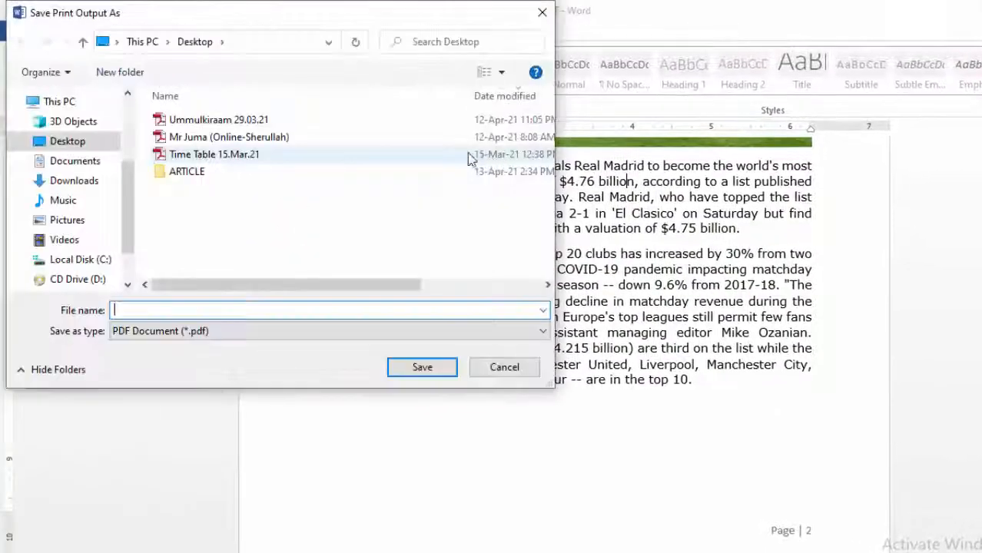
click(203, 171)
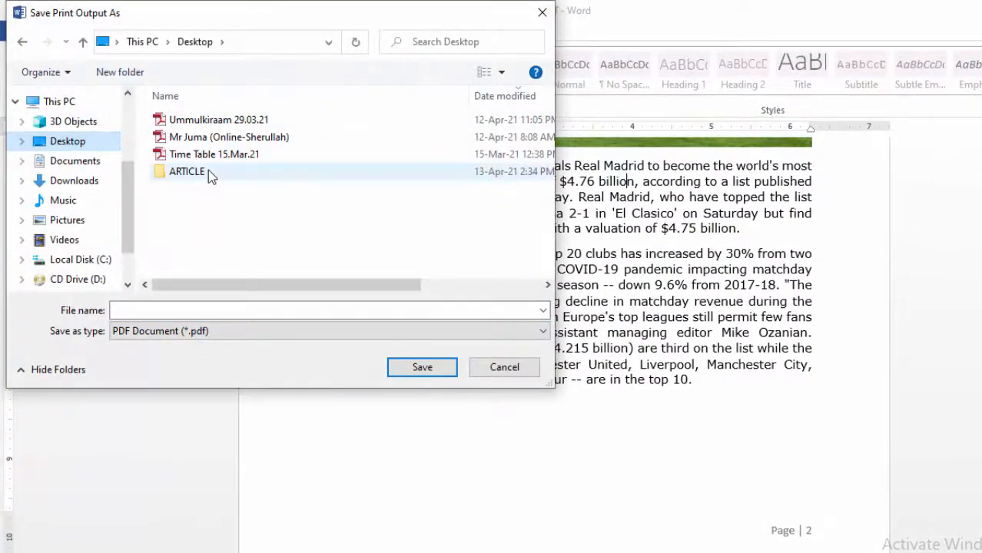
double_click(198, 170)
click(158, 310)
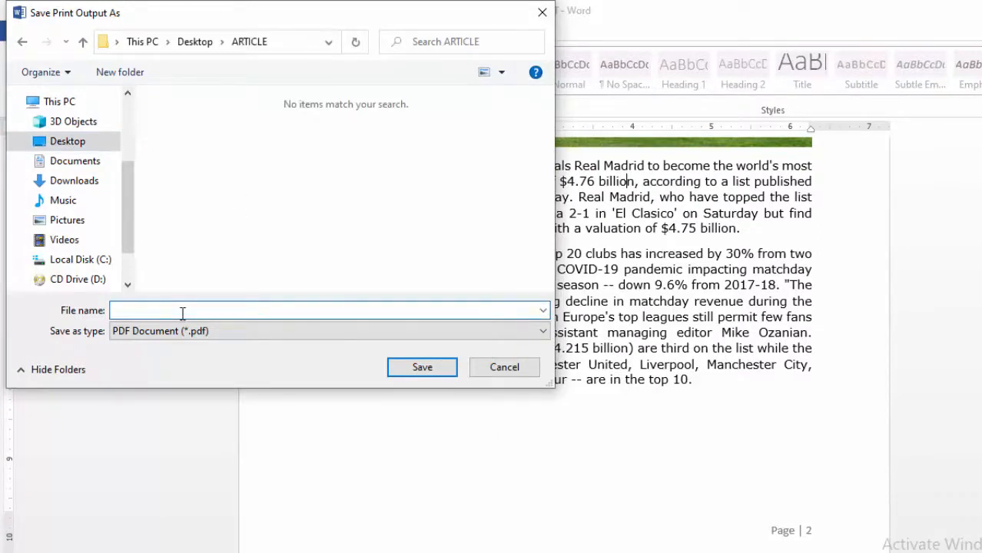
text(PRINTOUT)
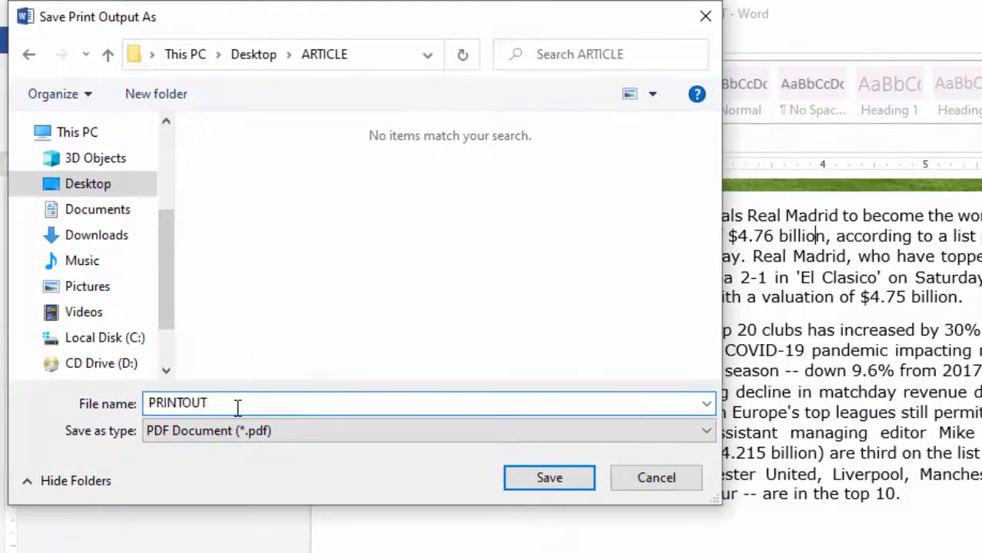
click(533, 478)
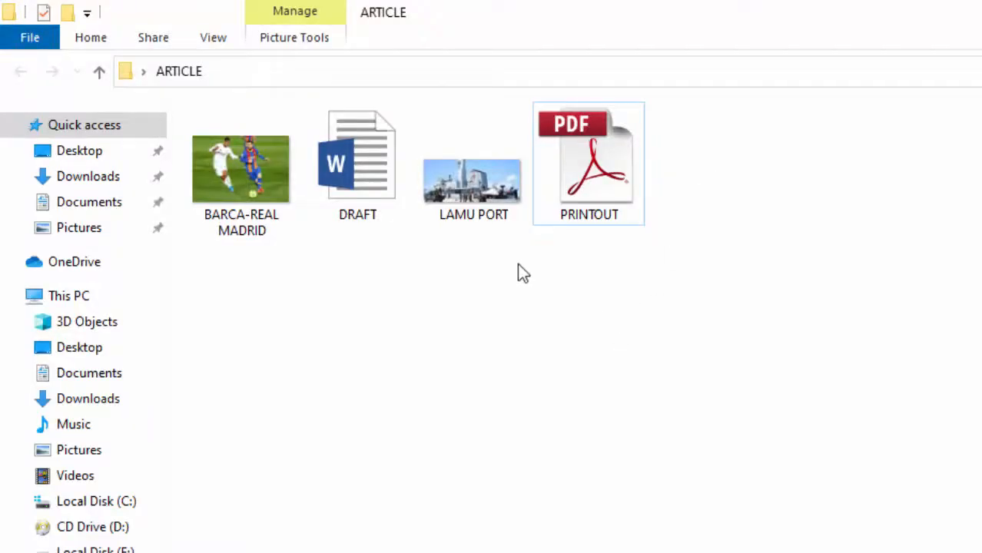
Step: Open the PRINTOUT PDF from the ARTICLE folder in Adobe Reader and set its zoom to 100%
click(607, 185)
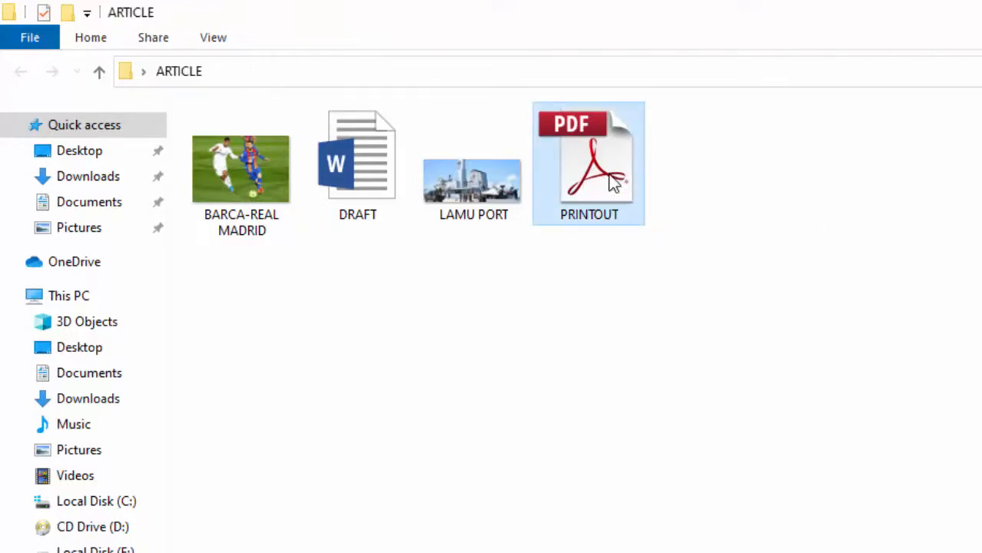
double_click(613, 182)
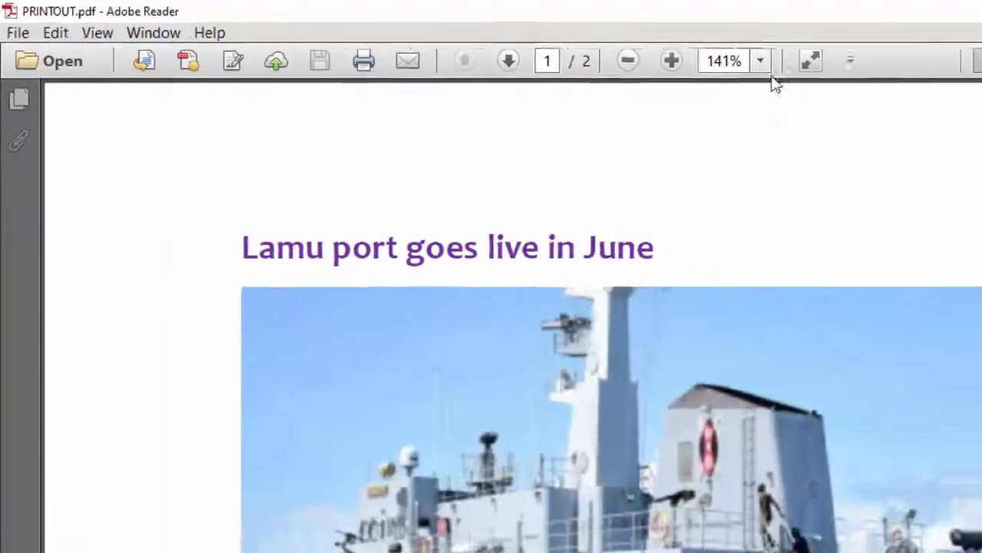
click(760, 60)
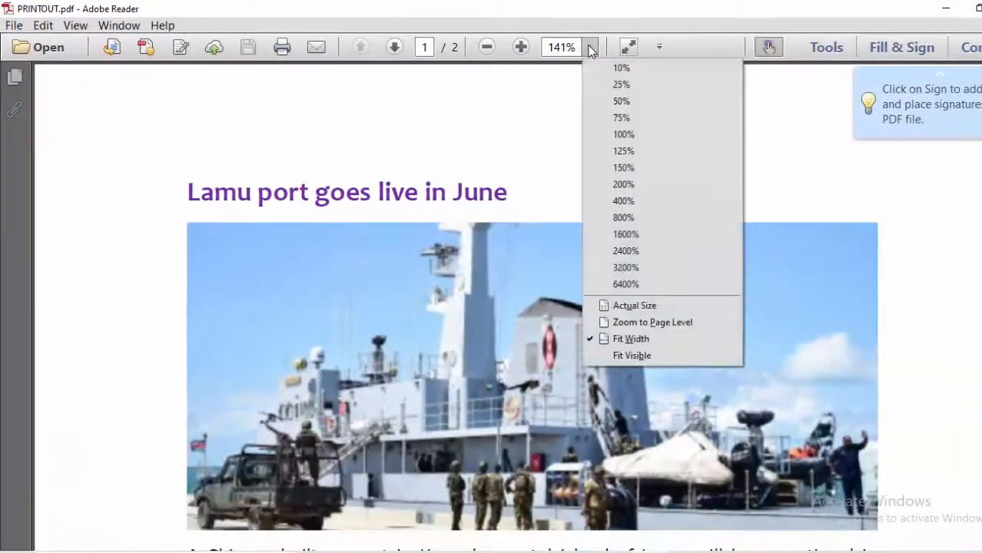
click(621, 134)
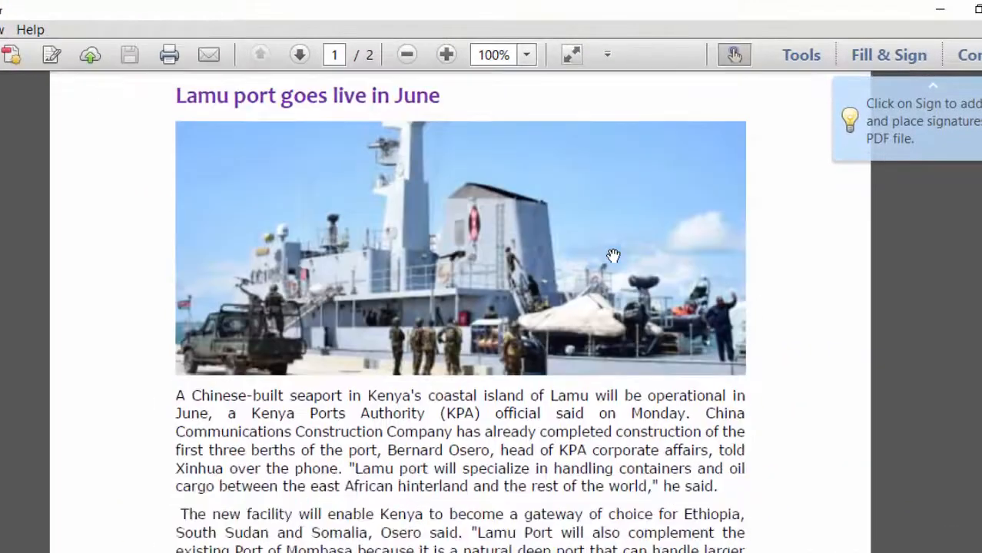
Step: Review both pages of the PDF to check the titles, pictures and body text of the two articles
scroll(613, 255, down, 5)
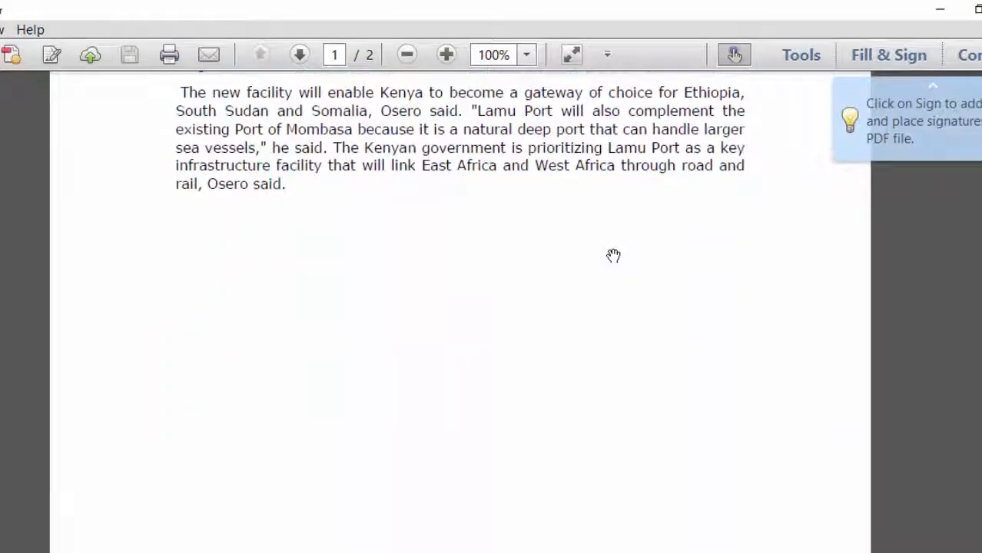
scroll(613, 255, down, 8)
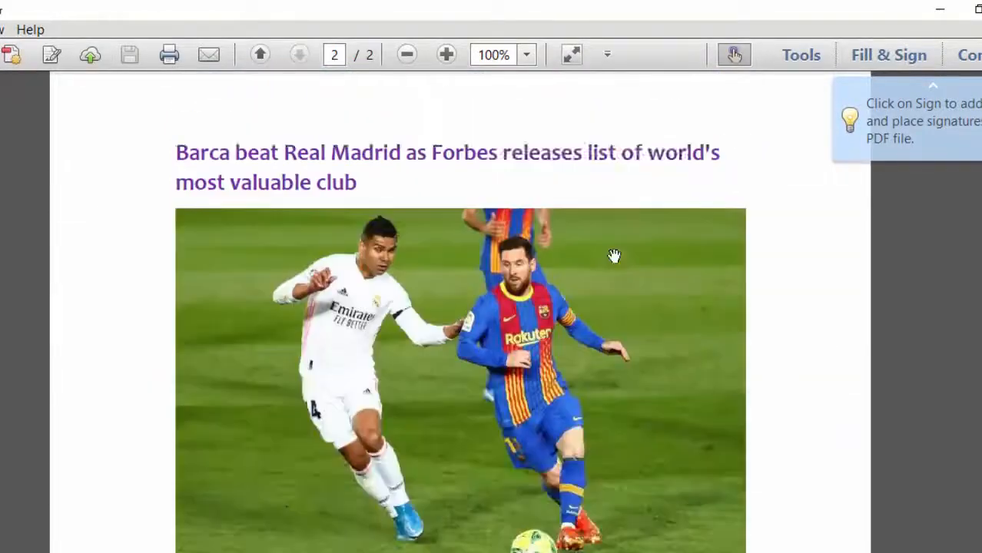
scroll(614, 256, down, 6)
scroll(614, 255, up, 13)
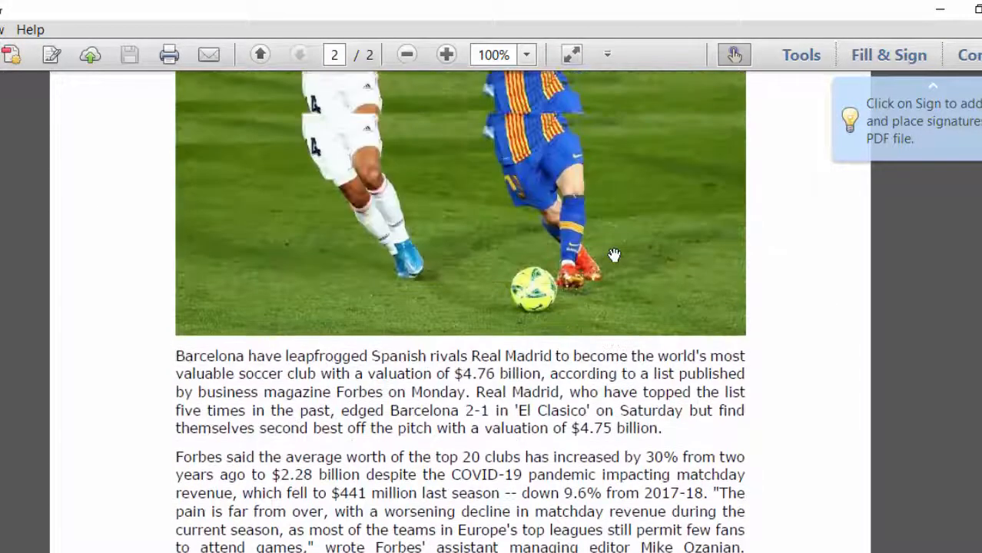
scroll(614, 255, up, 8)
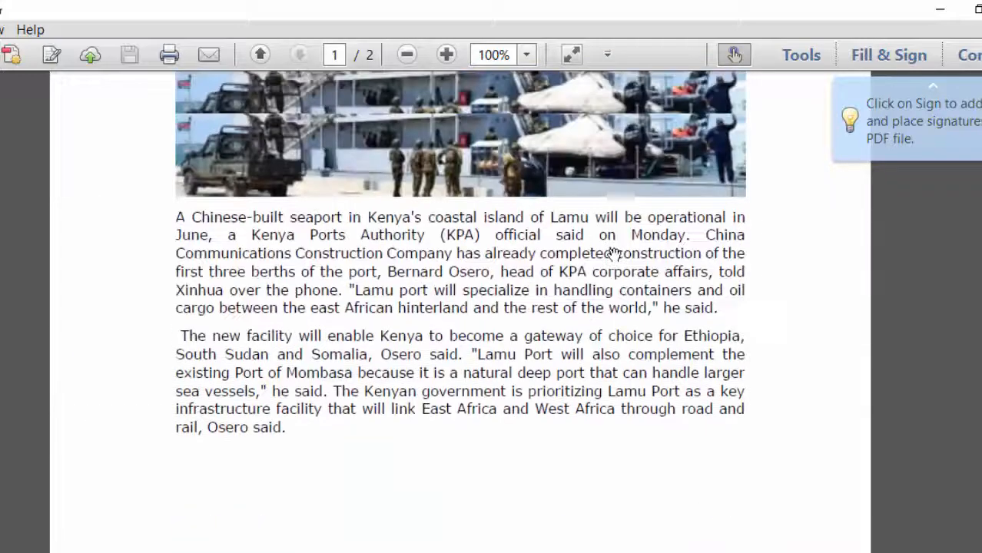
scroll(615, 255, up, 1)
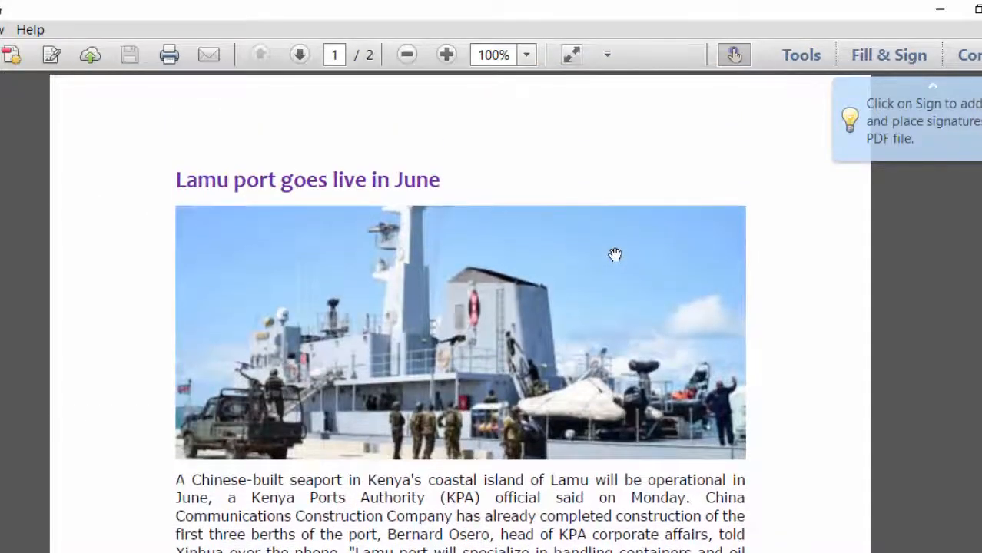